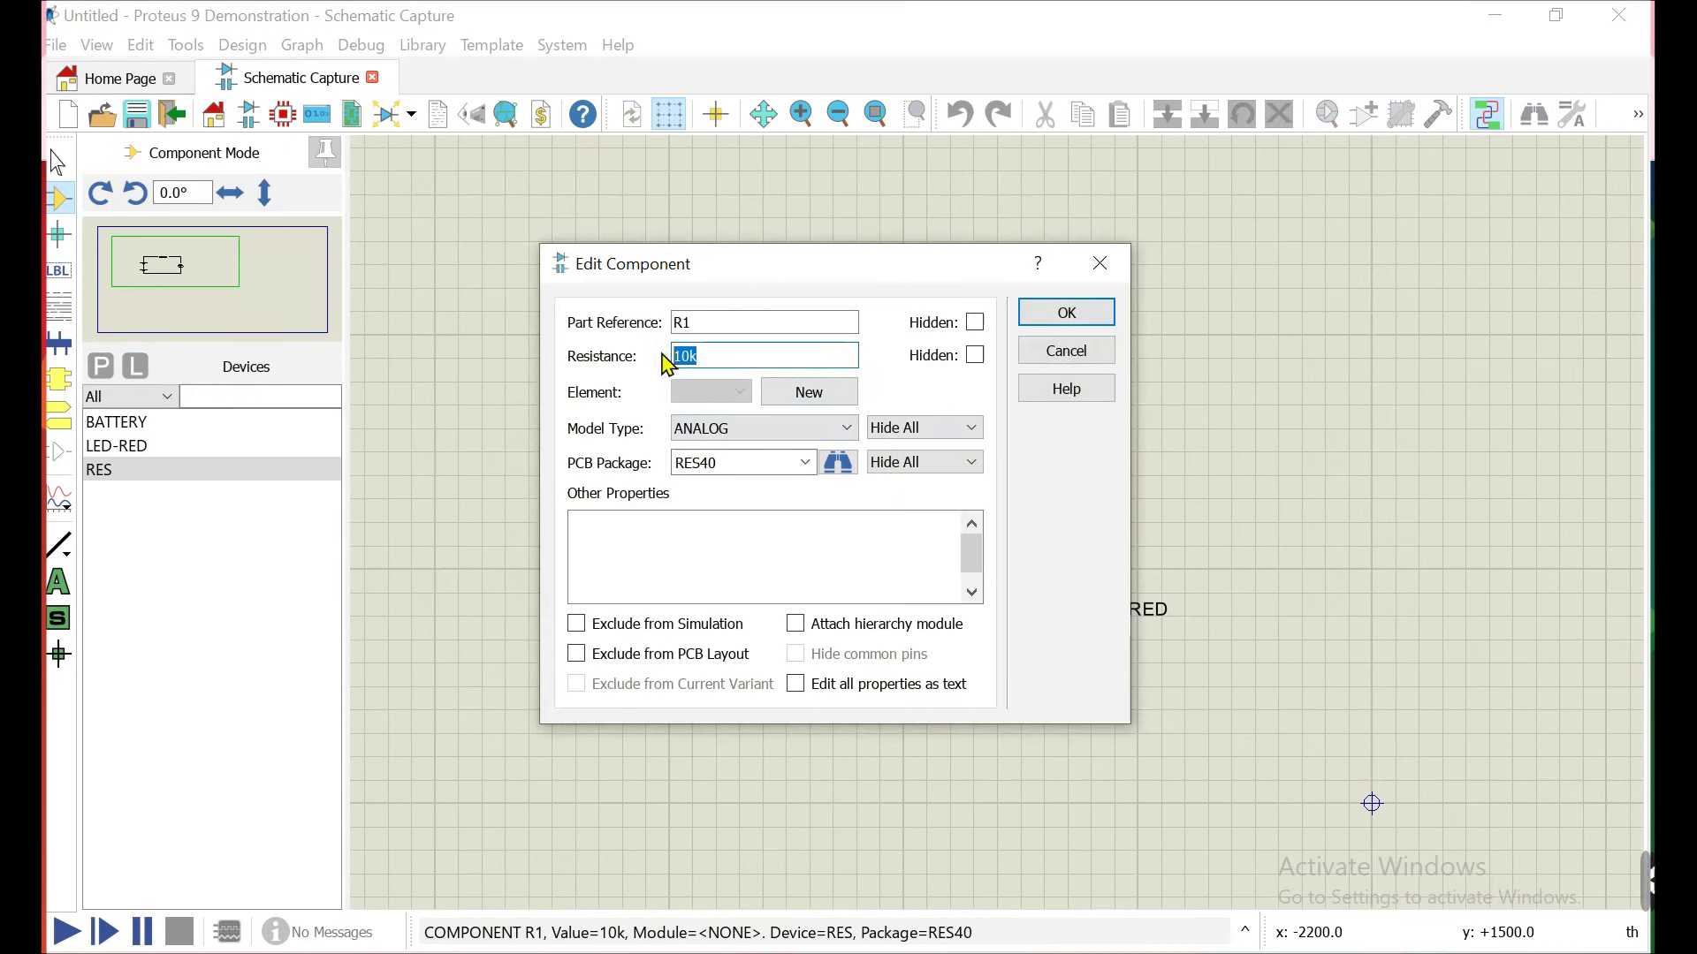
# Set resistor R1 to 240 and start the circuit simulation.
pyautogui.write('240')
pyautogui.click(1087, 314)
pyautogui.click(67, 932)
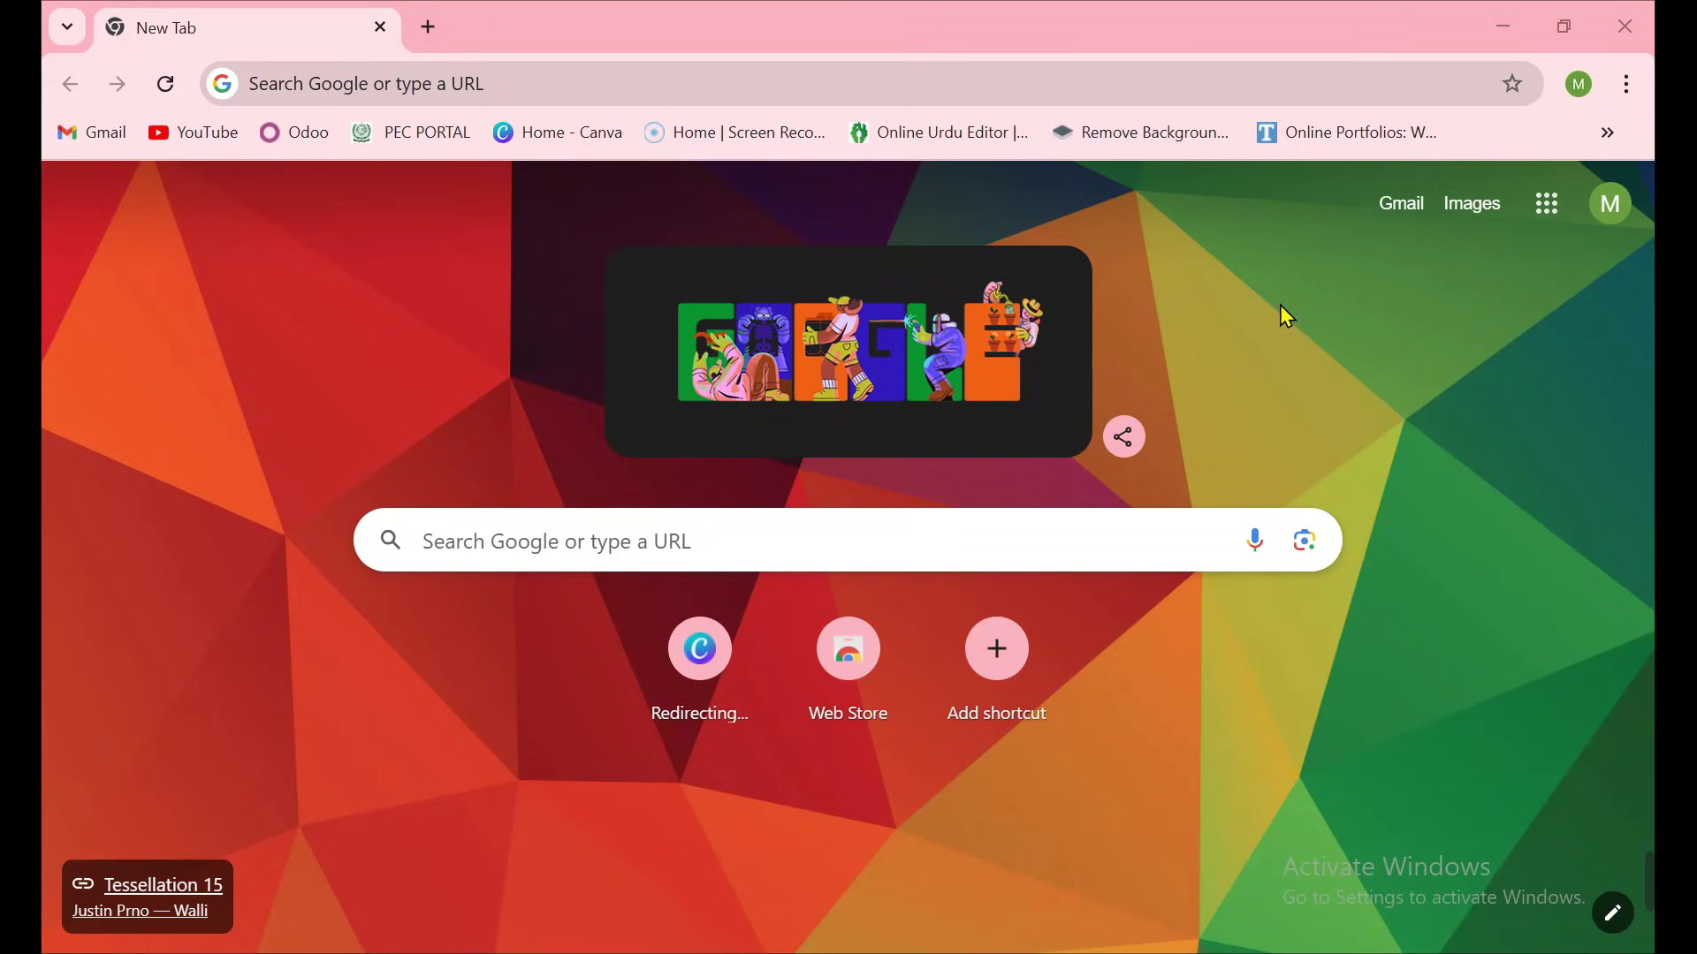
# Run a Google search for 'proteus' from the Chrome New Tab page.
pyautogui.click(512, 559)
pyautogui.write('prot')
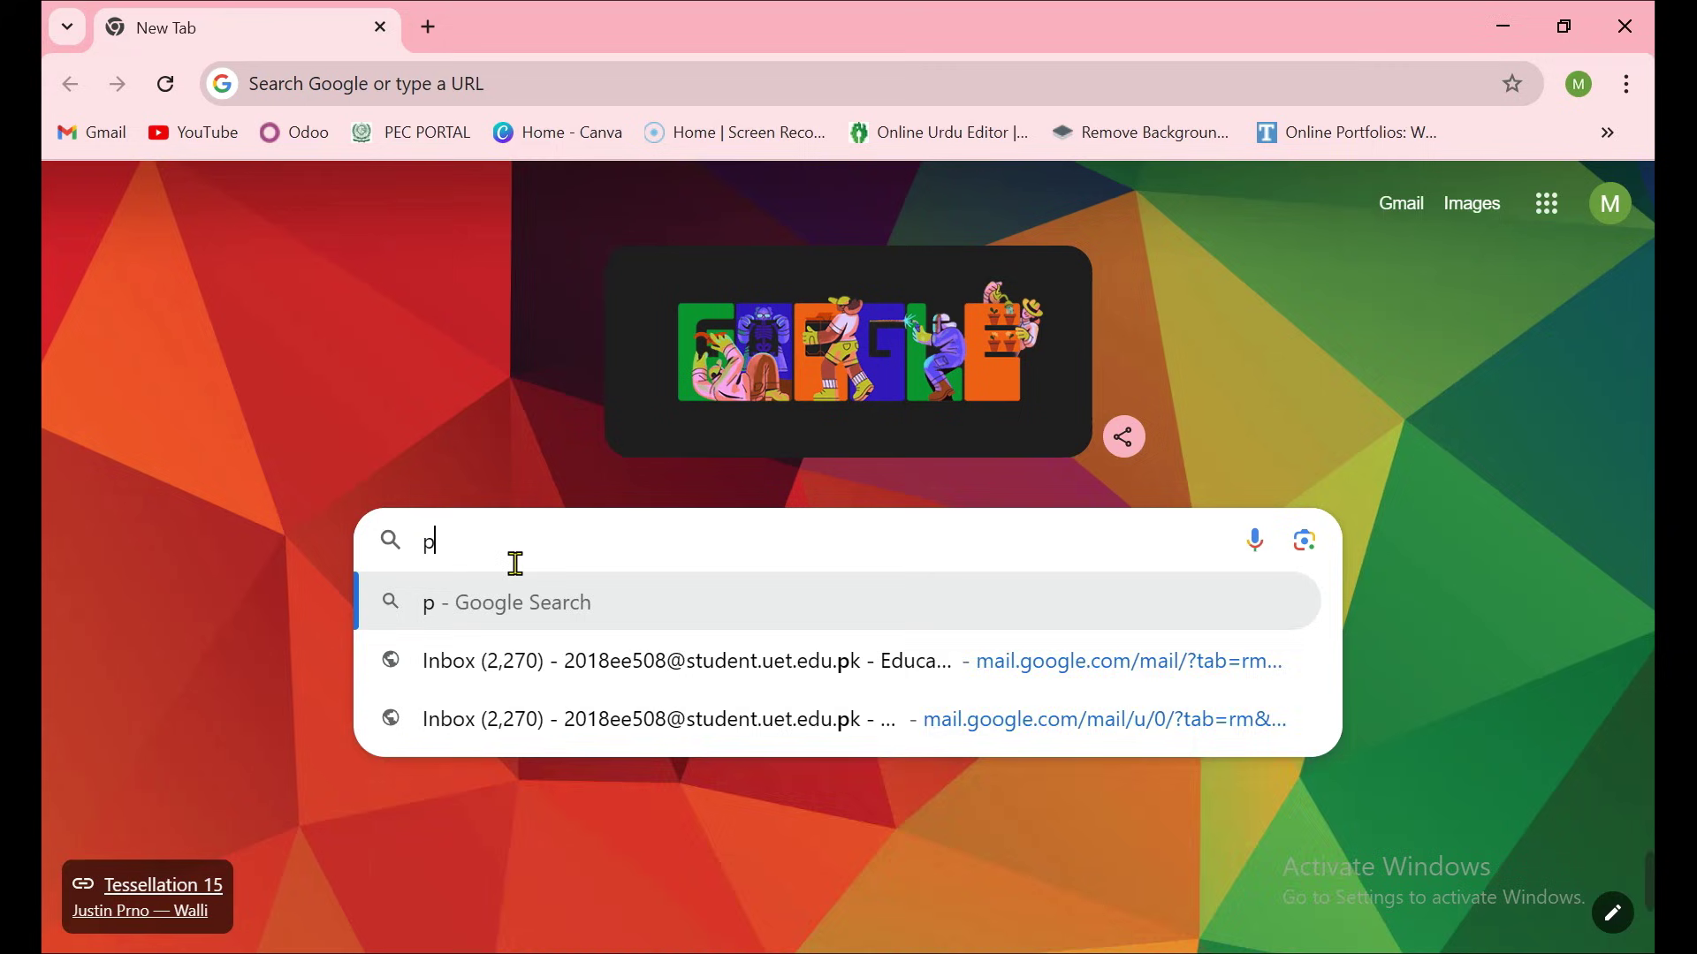
pyautogui.write('eus')
pyautogui.press('Return')
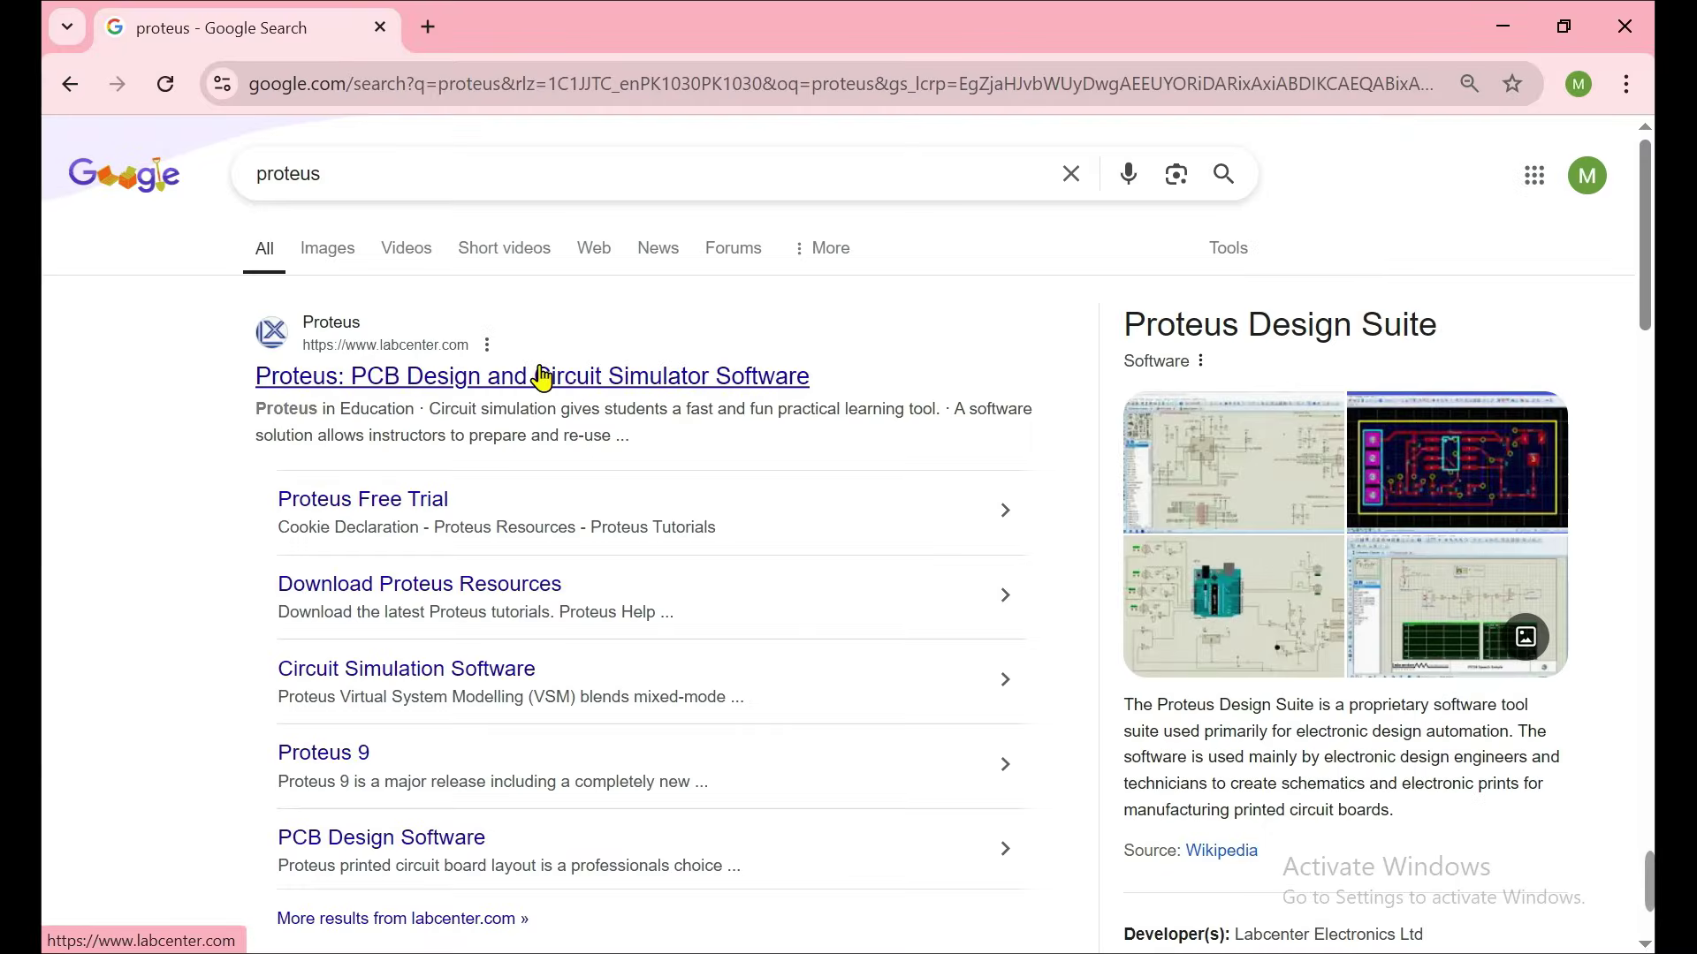
# Open the labcenter.com result, allow all cookies, and continue through Get Started Now! to the free trial.
pyautogui.click(369, 389)
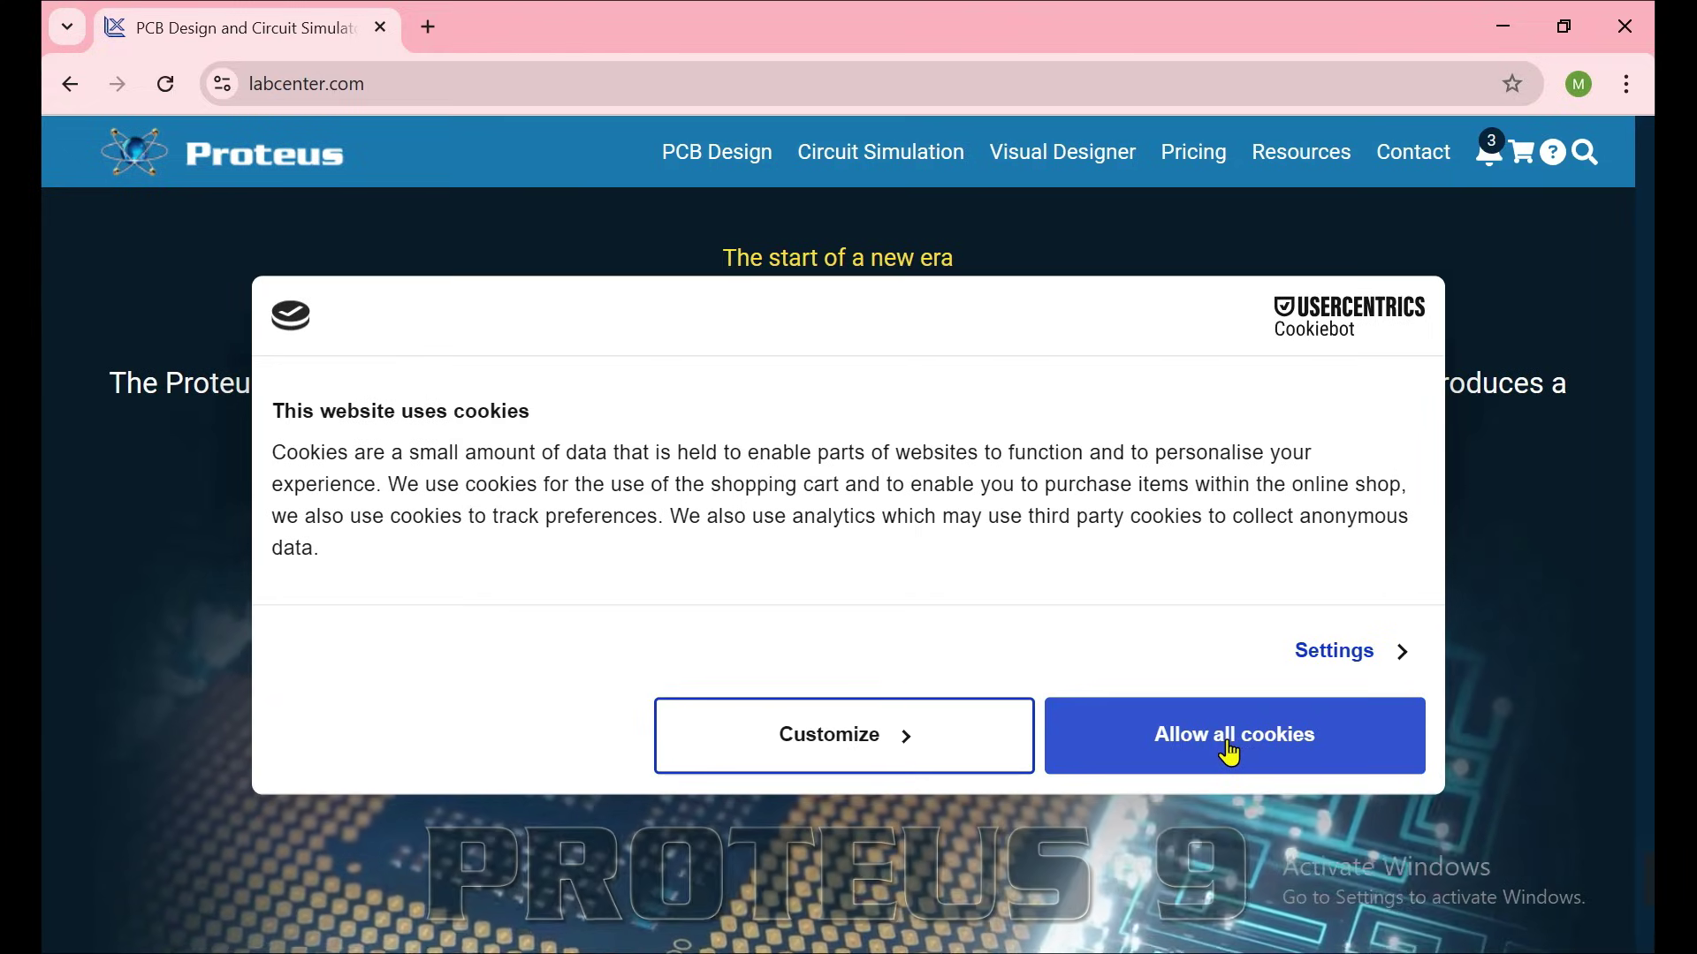
pyautogui.click(1230, 753)
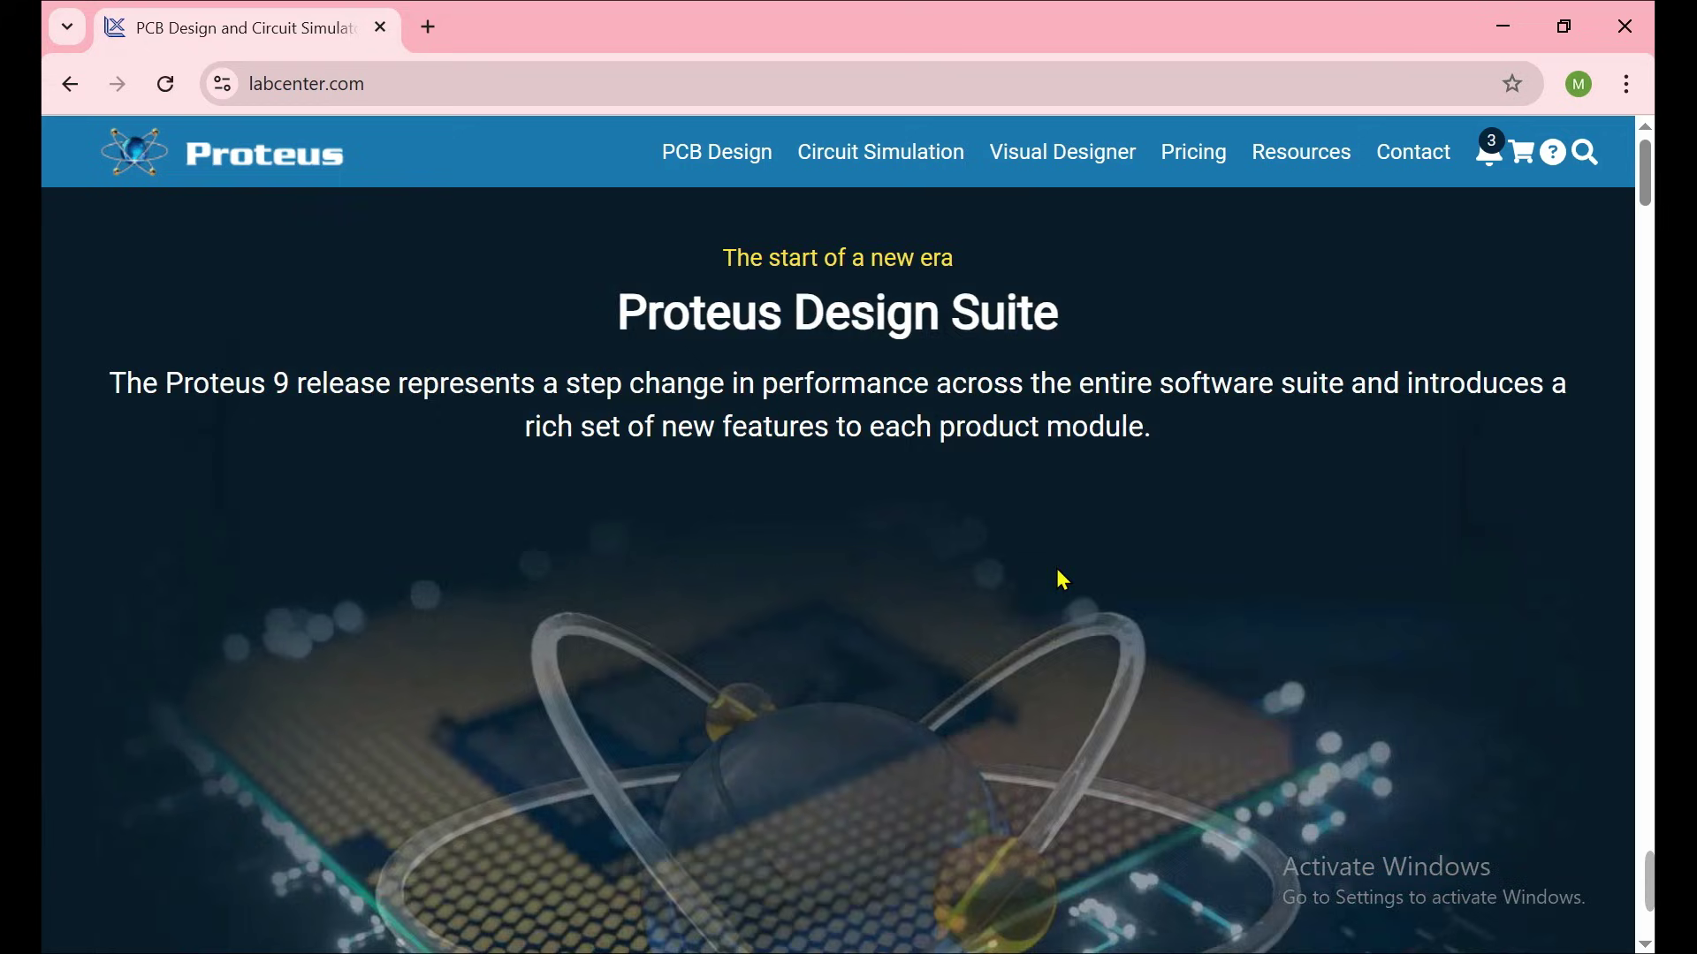
pyautogui.scroll(-15, 996, 565)
pyautogui.scroll(-20, 1005, 566)
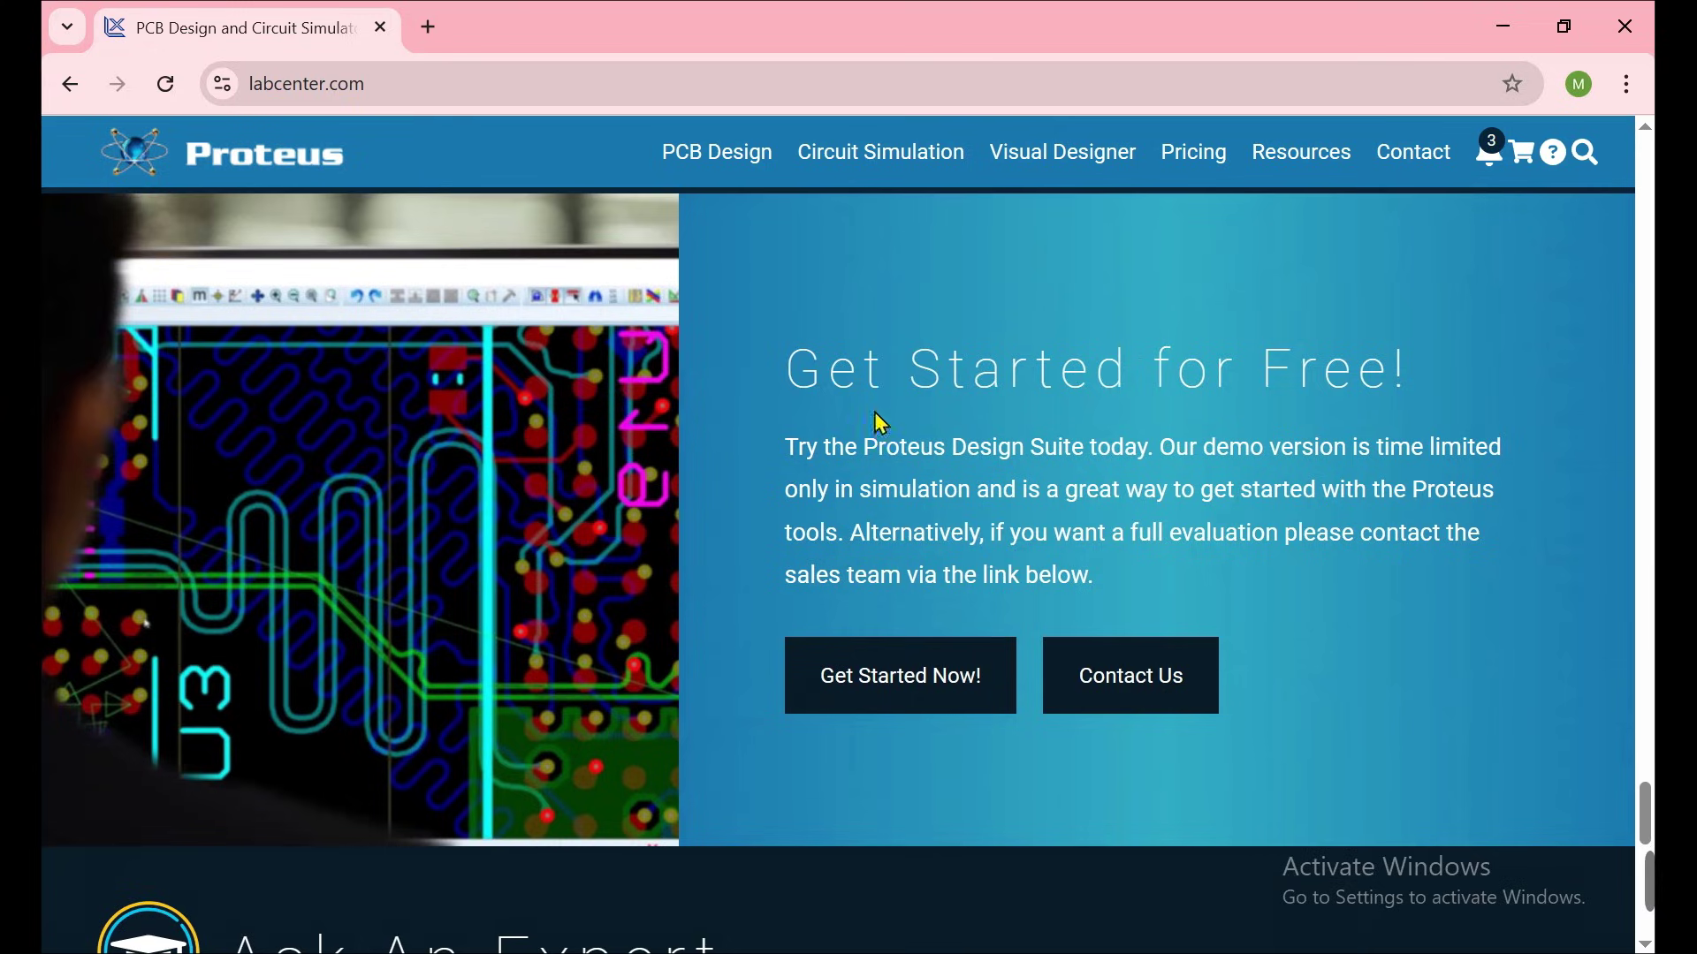
pyautogui.moveTo(786, 382); pyautogui.dragTo(1427, 382)
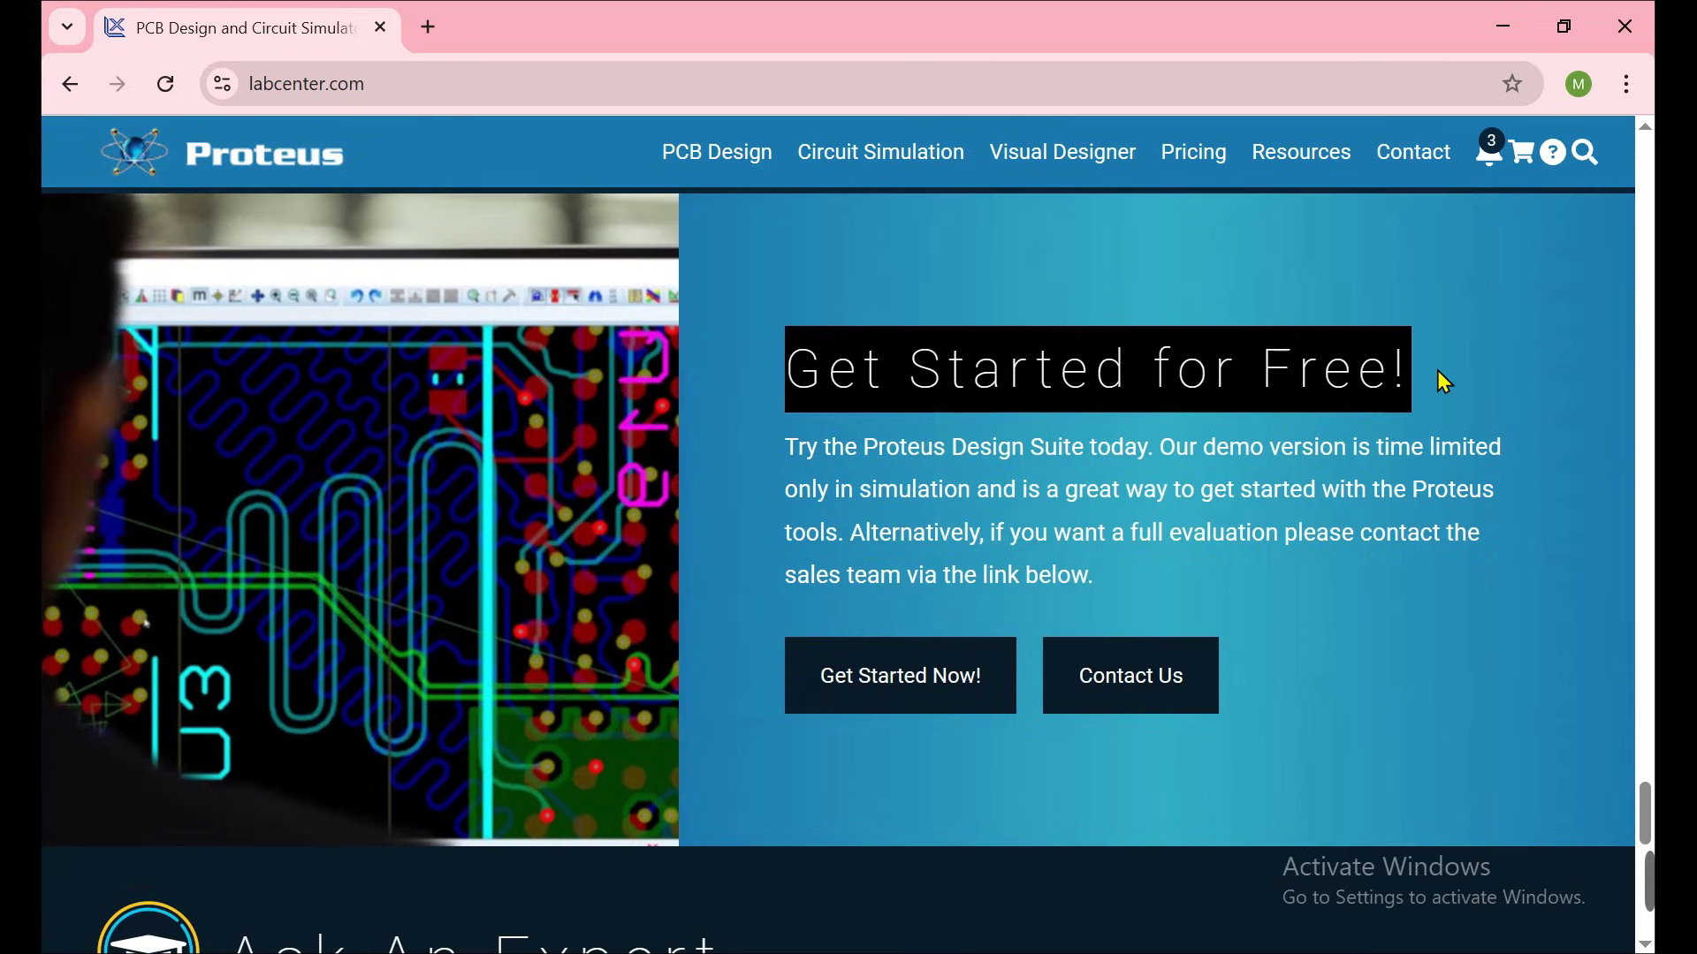
pyautogui.click(866, 692)
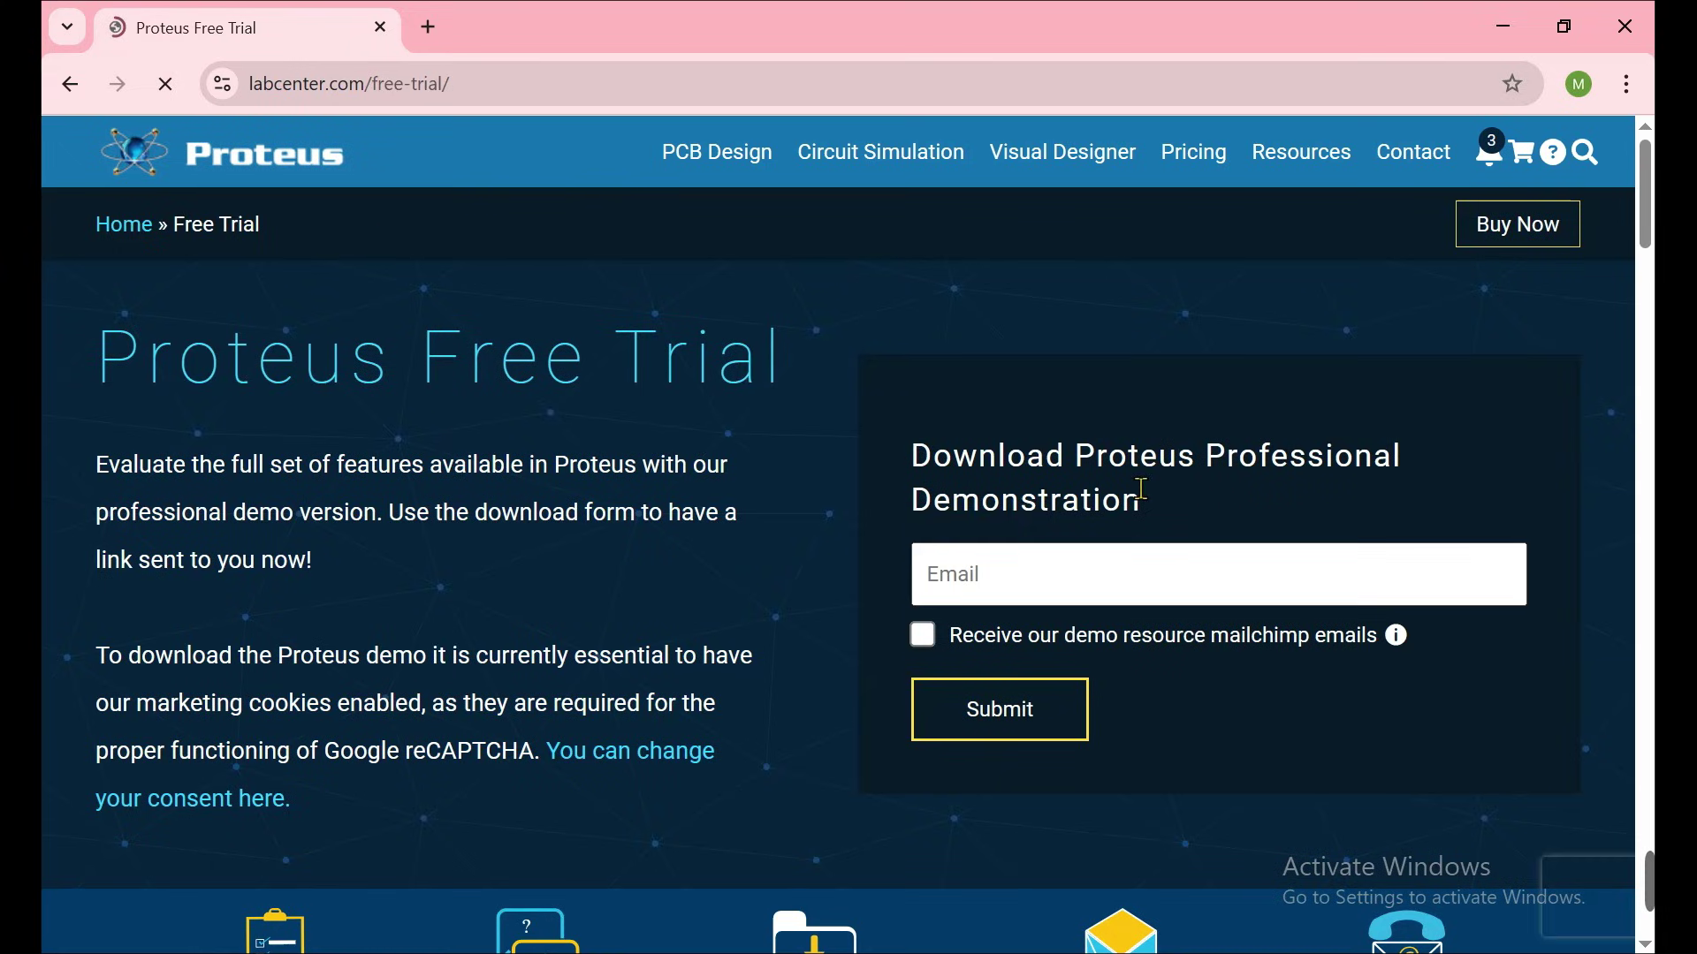
pyautogui.scroll(-10, 807, 410)
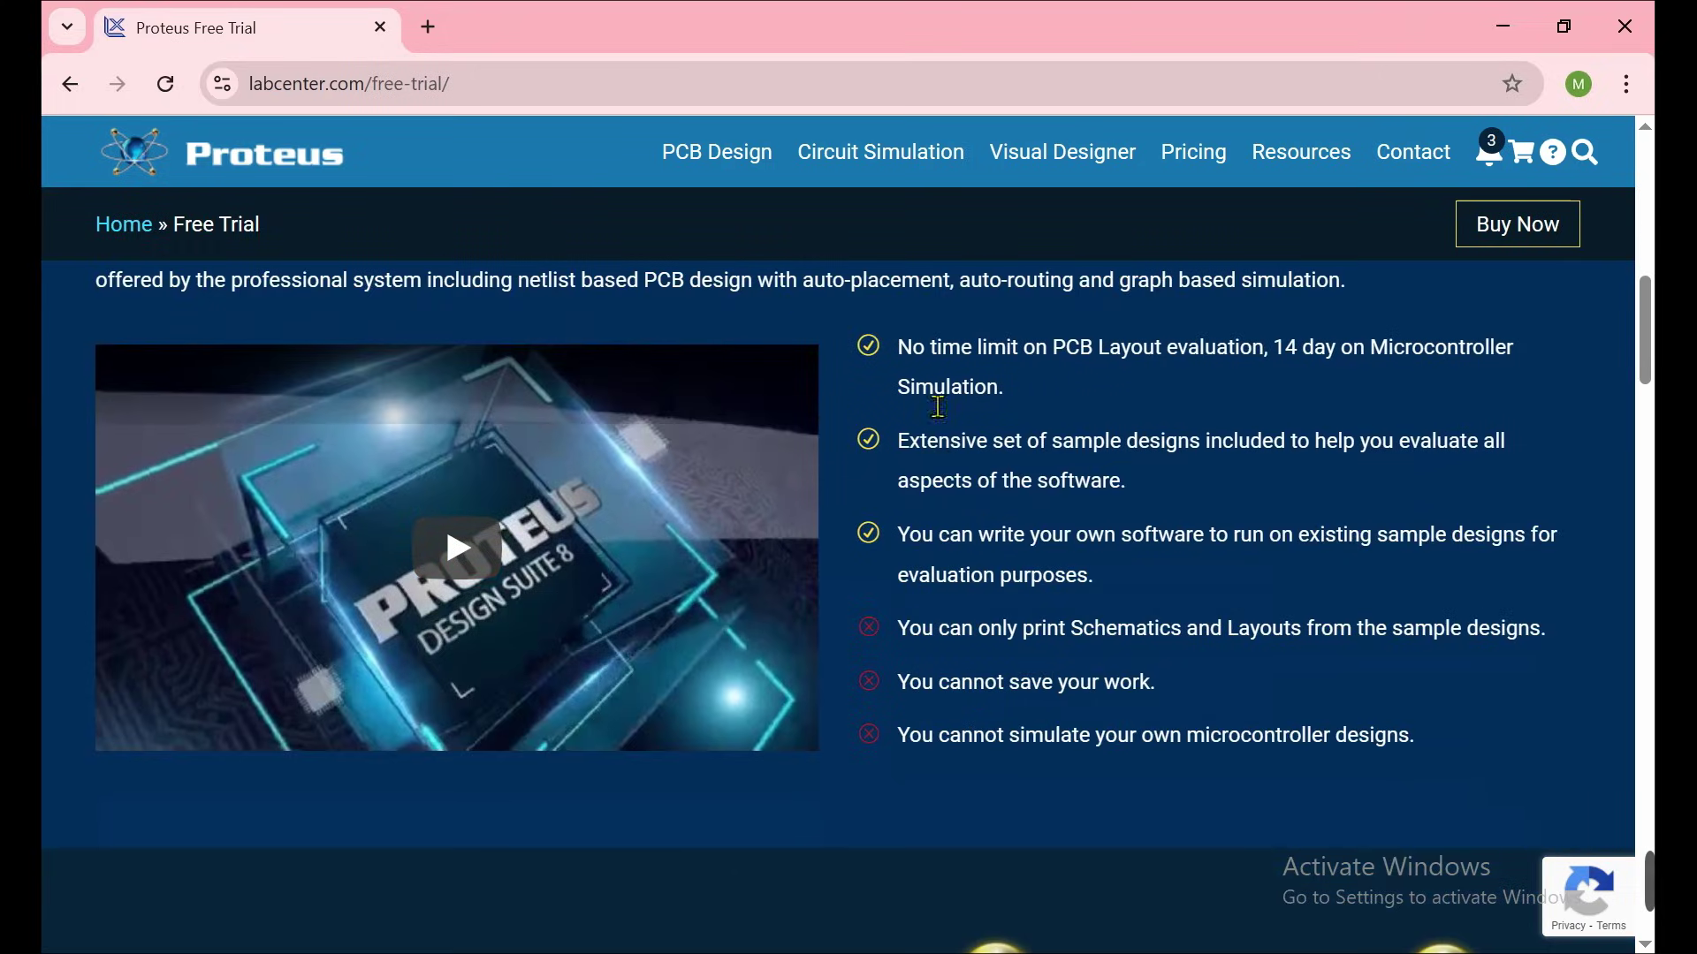
pyautogui.moveTo(863, 358); pyautogui.dragTo(1173, 593)
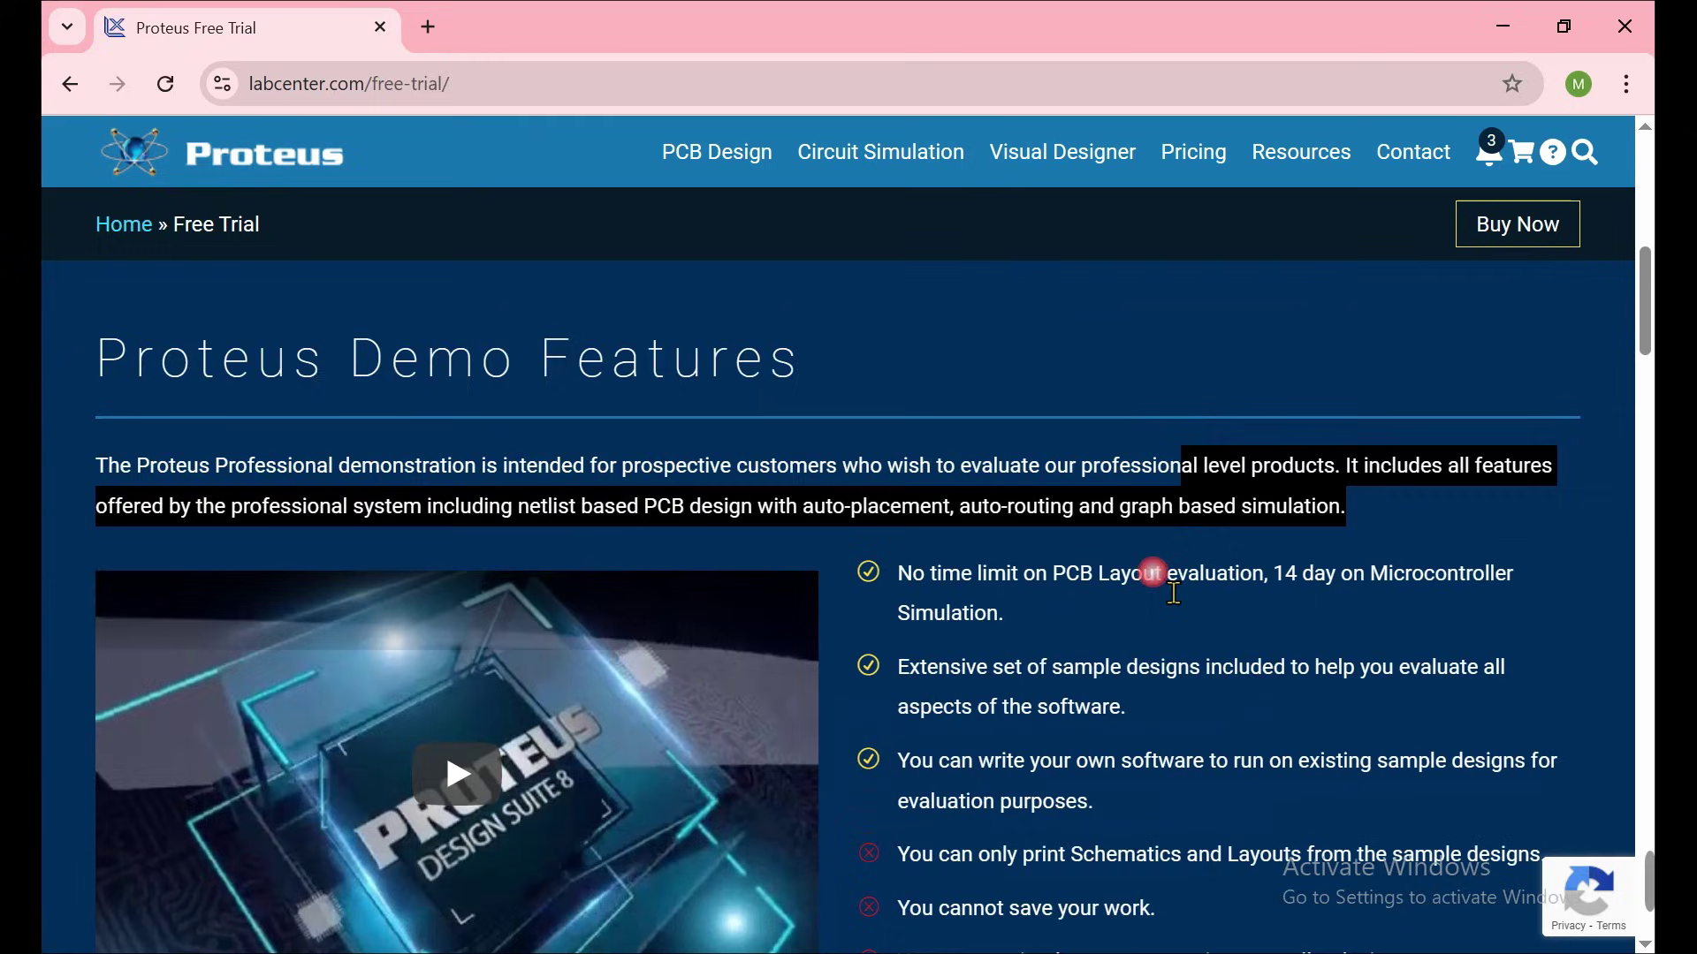
pyautogui.scroll(-1, 1173, 593)
pyautogui.click(890, 433)
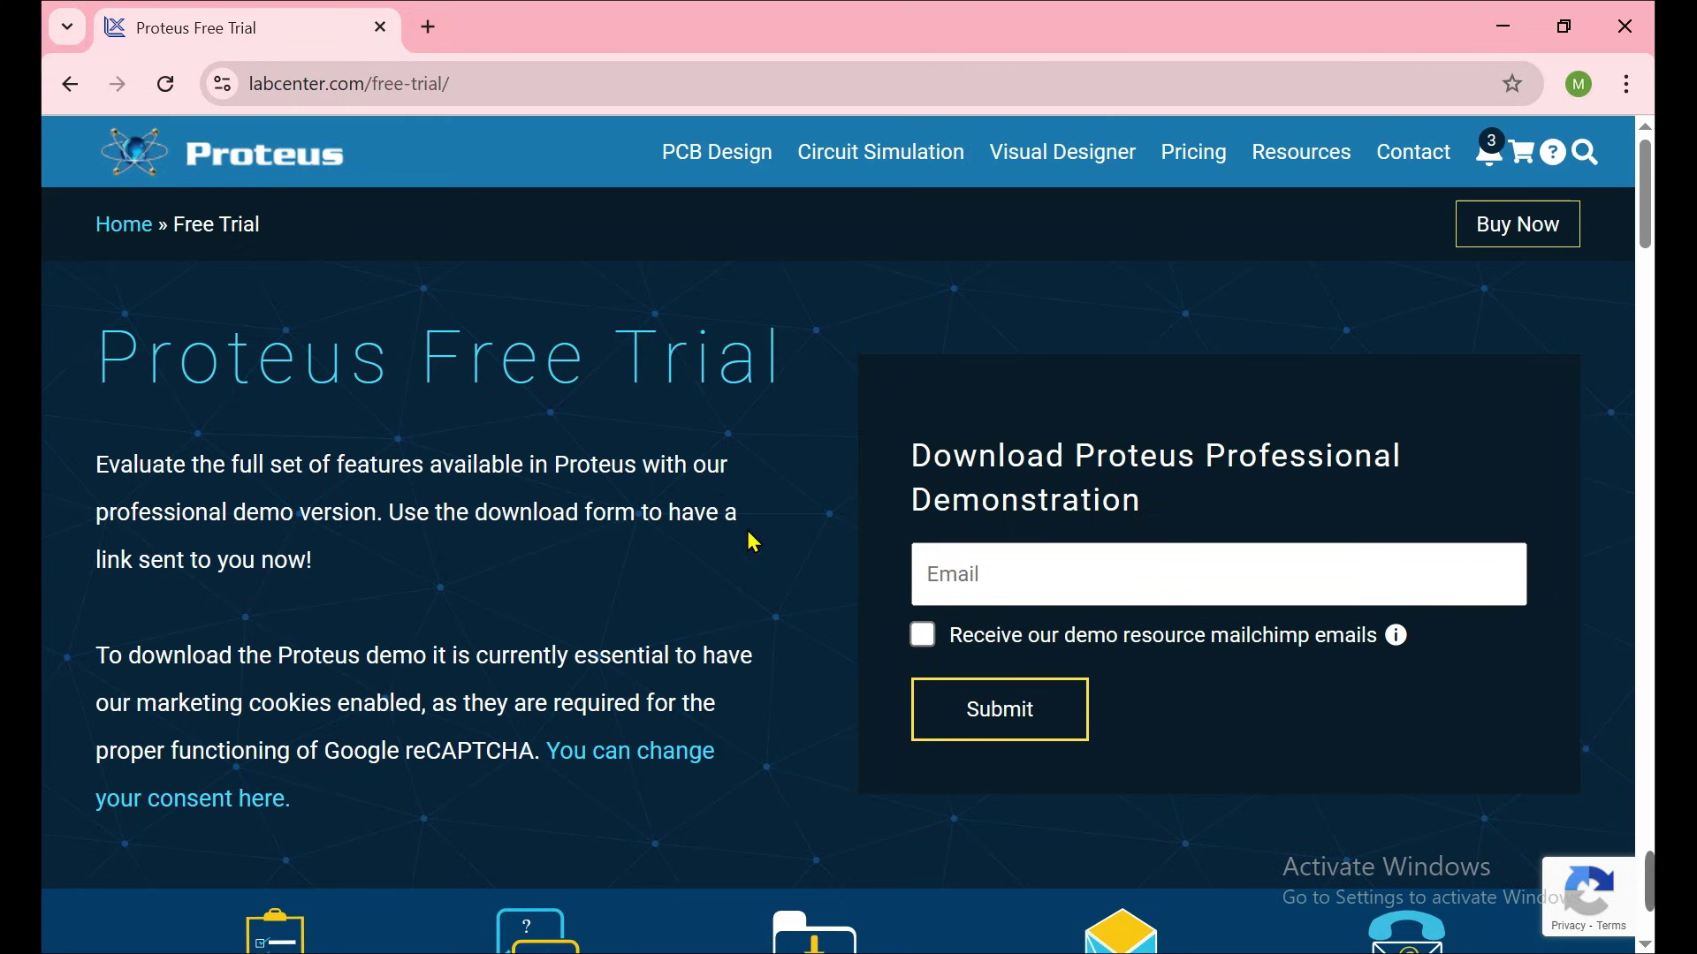
# Fill the demo form's email field with the saved address and submit the download request.
pyautogui.click(1032, 570)
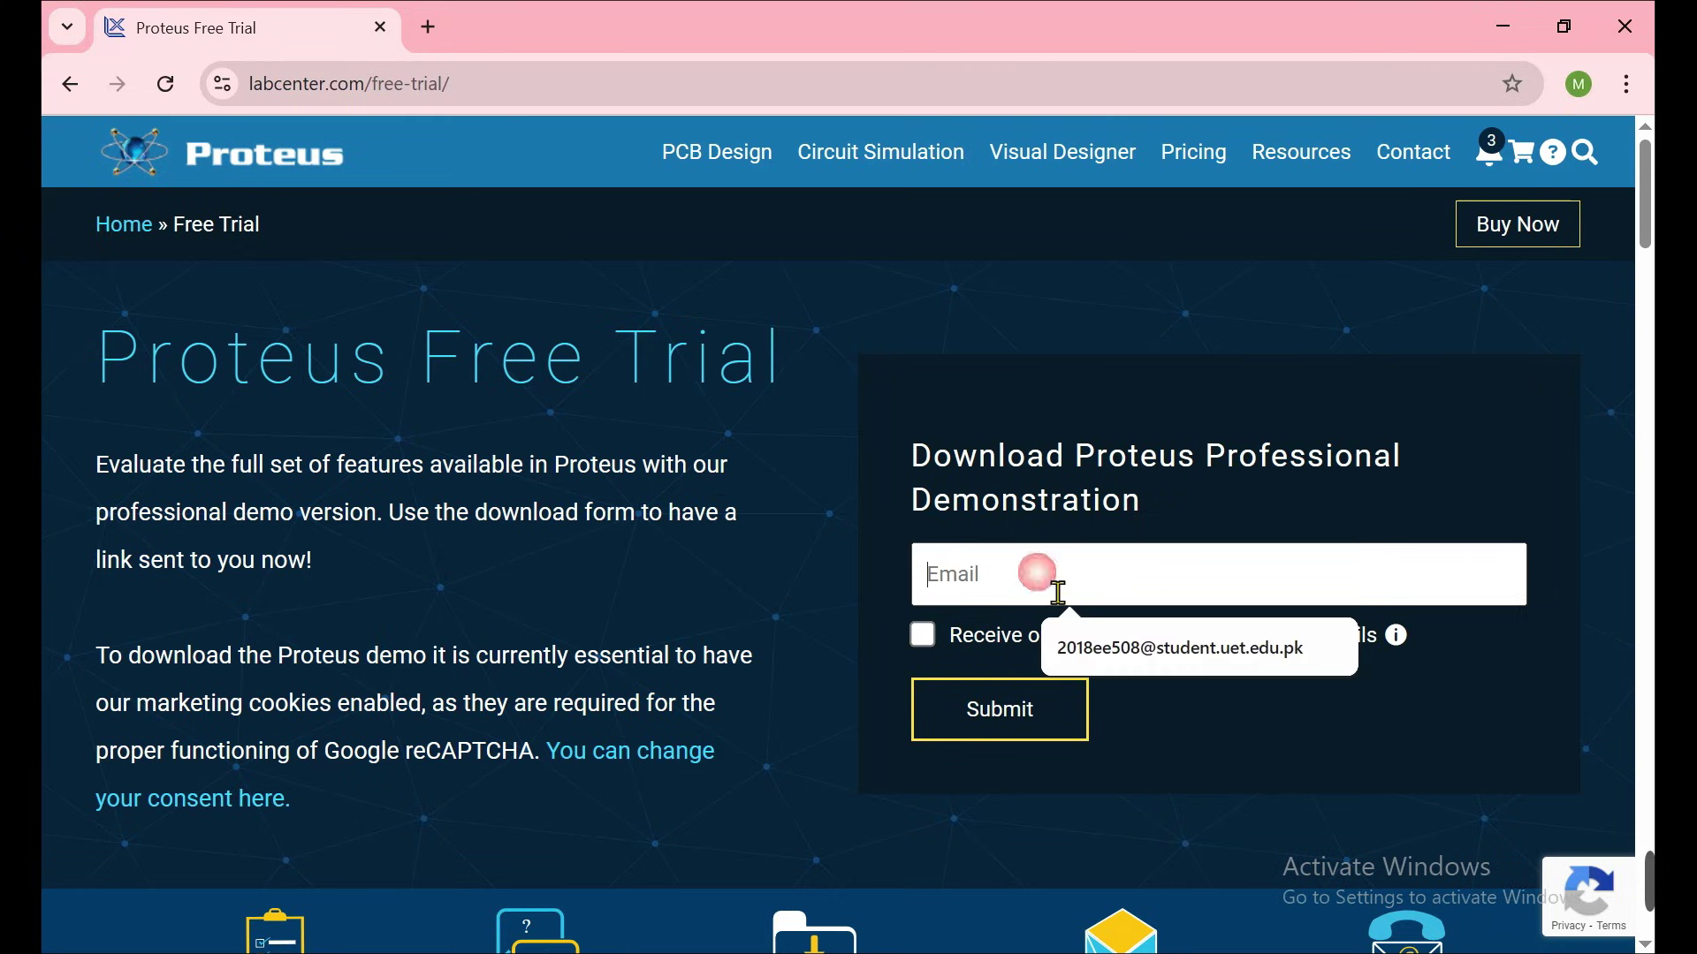
pyautogui.click(802, 494)
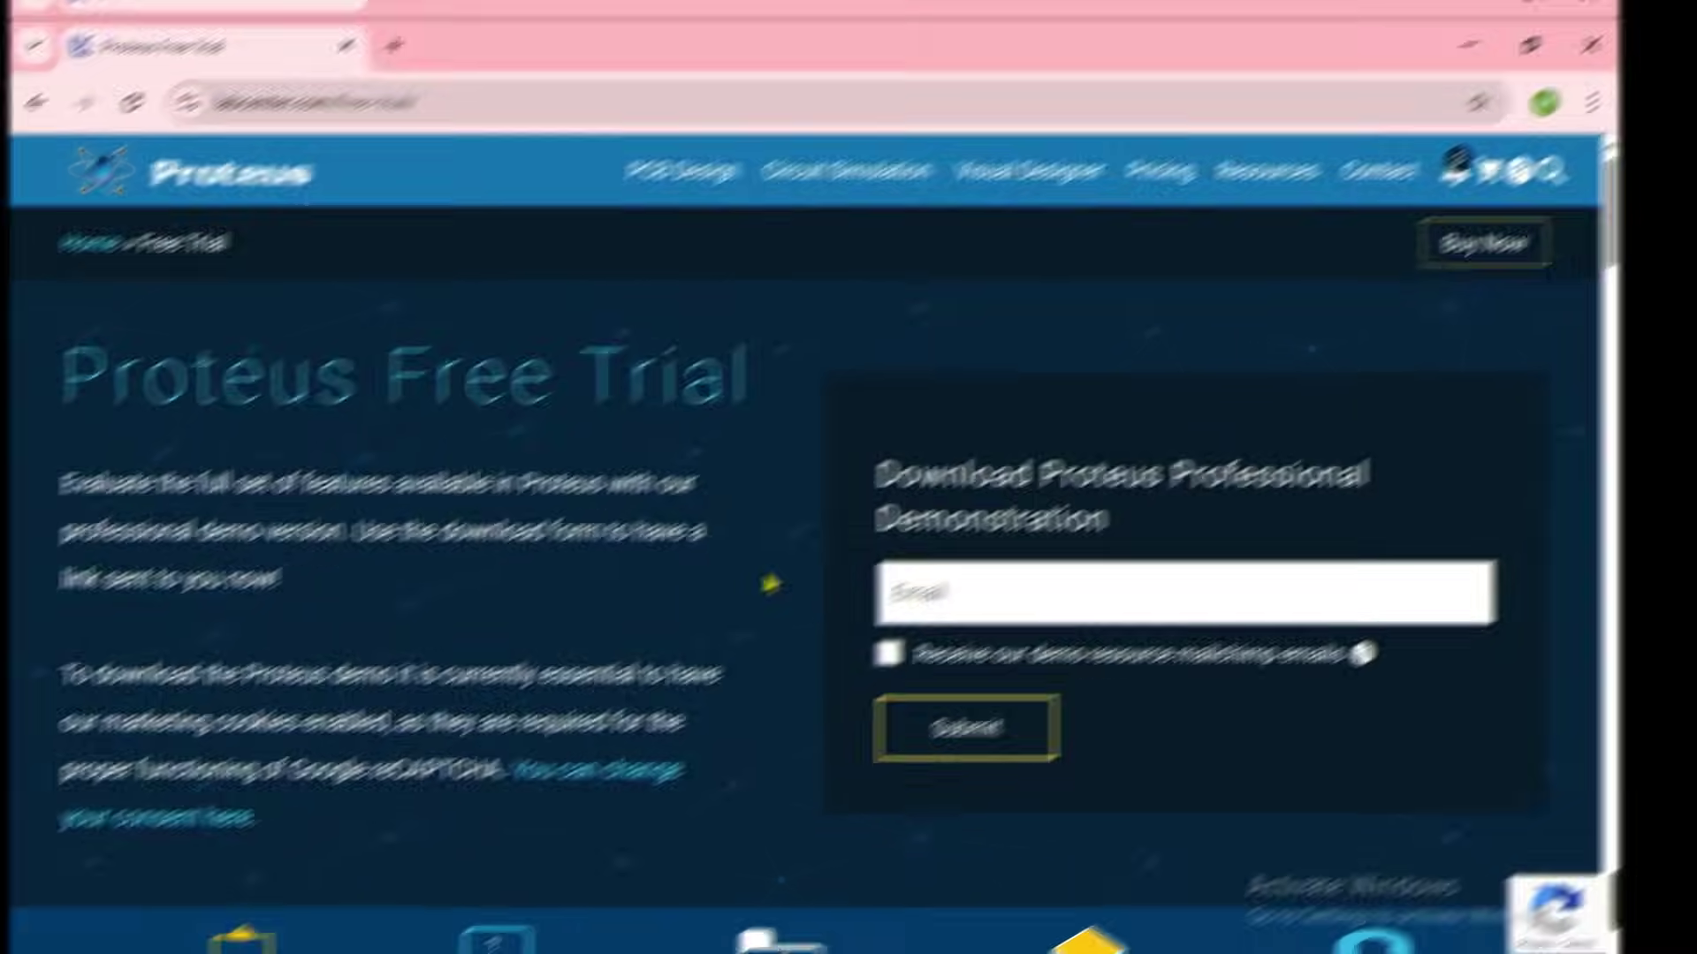
pyautogui.click(1052, 574)
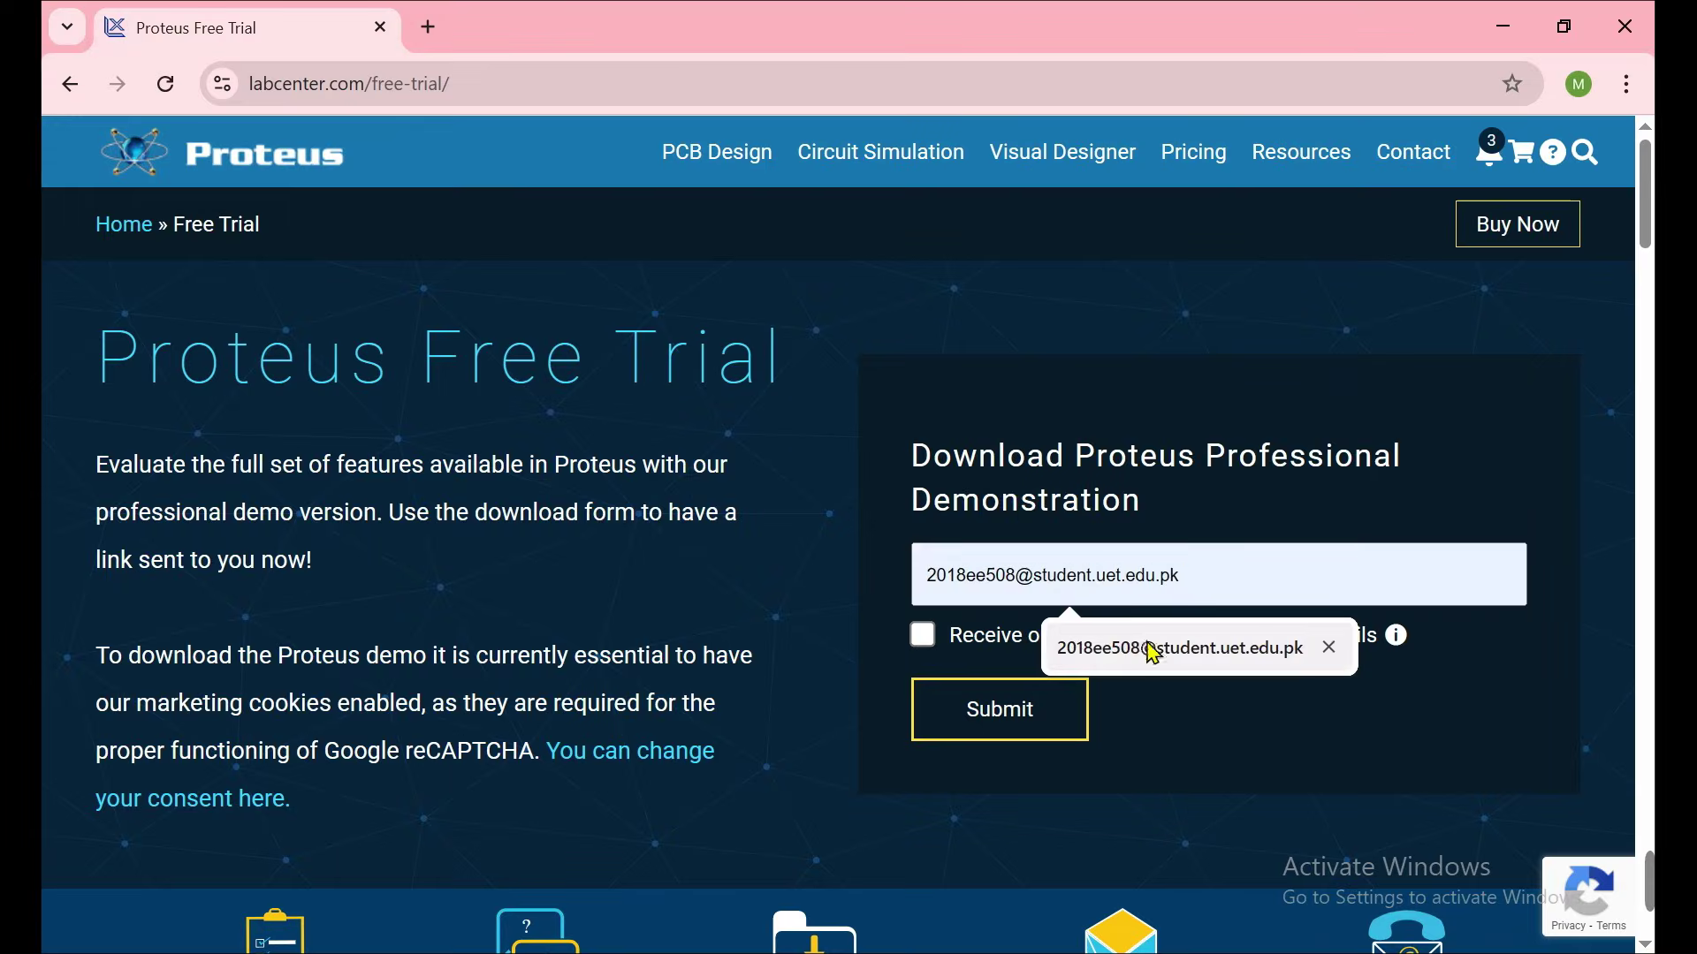
pyautogui.click(1052, 651)
pyautogui.click(934, 704)
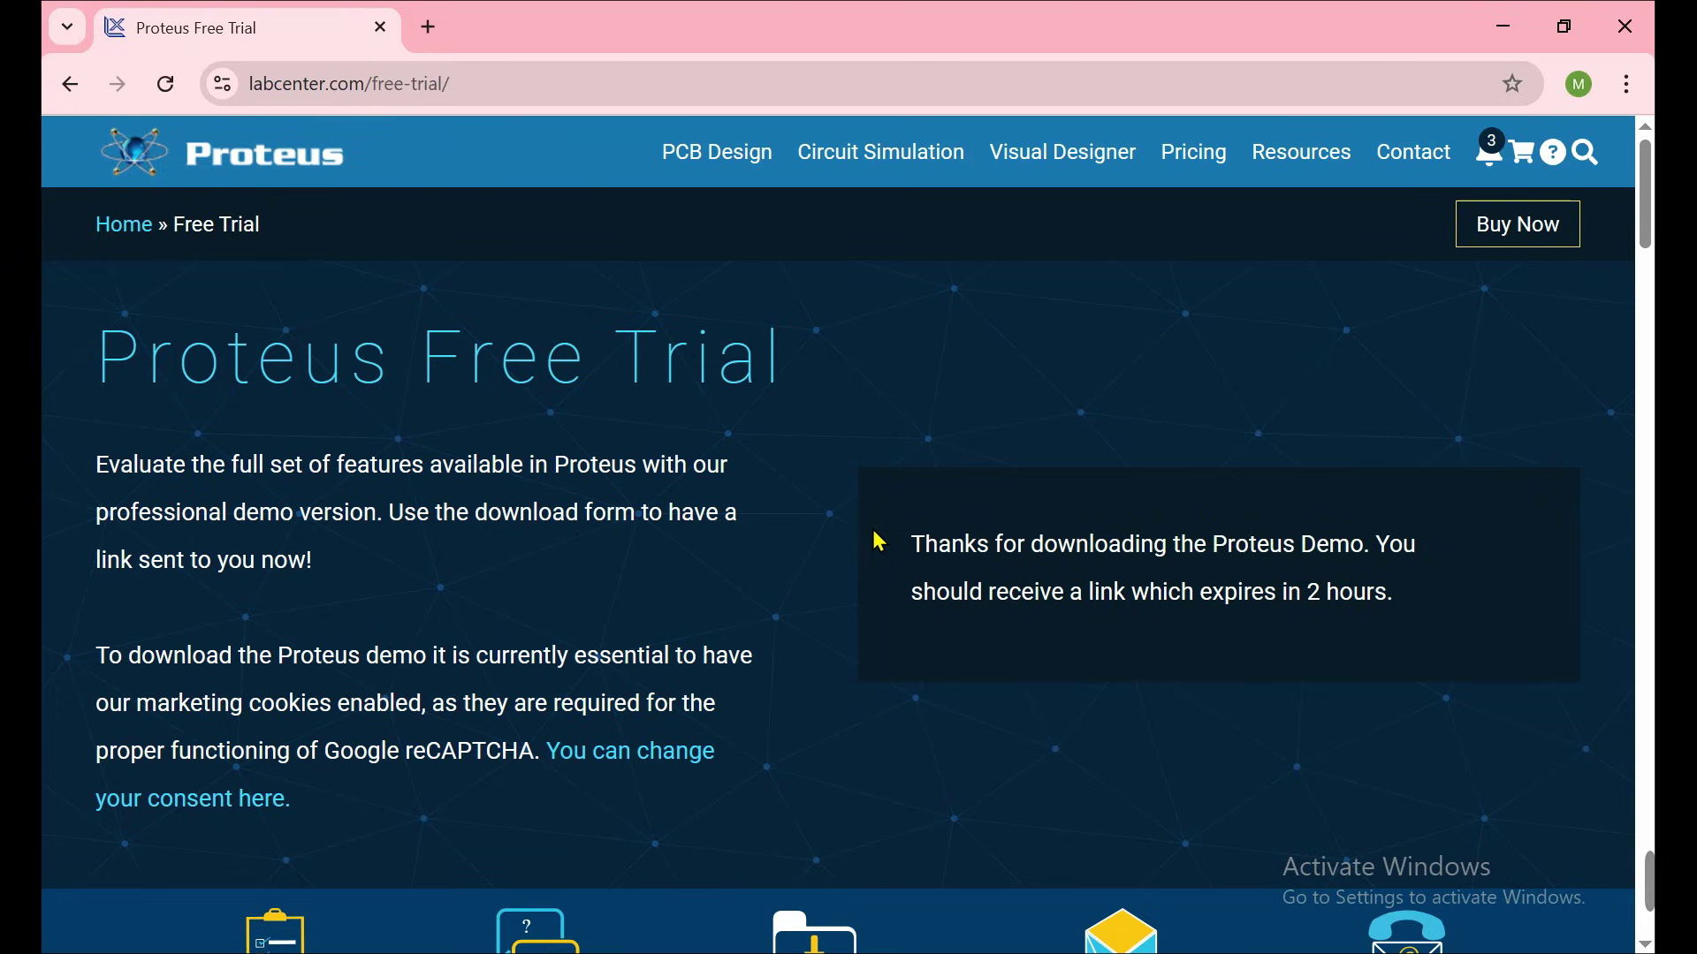
pyautogui.moveTo(886, 542); pyautogui.dragTo(1420, 618)
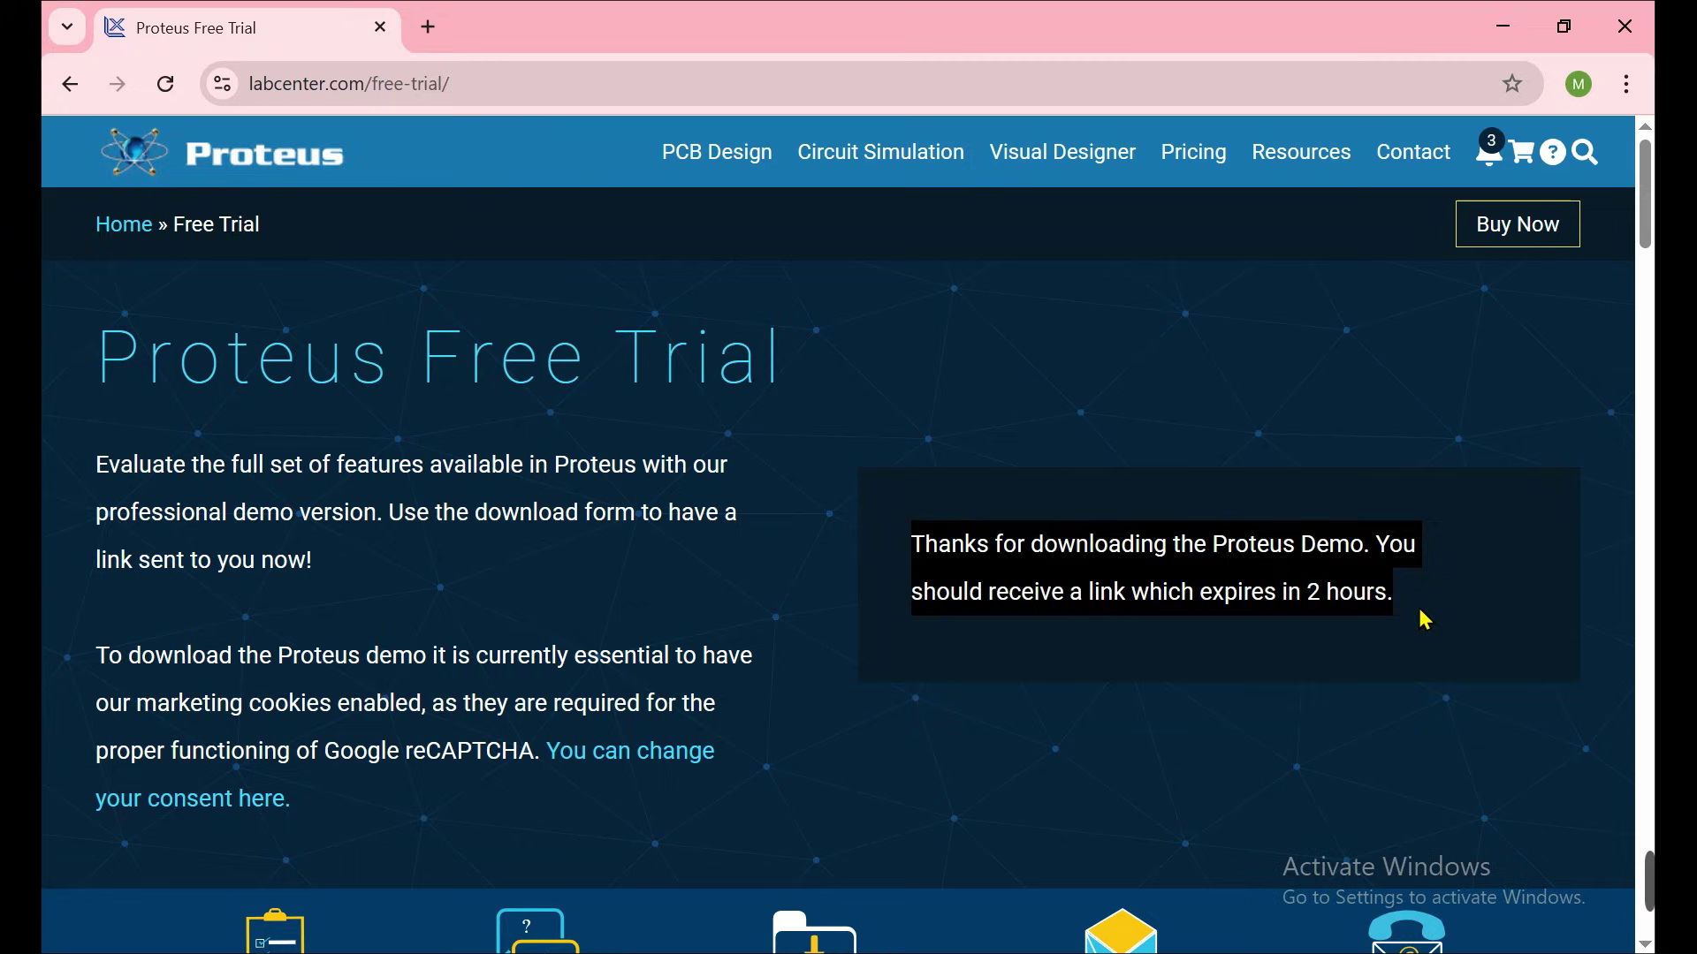
pyautogui.click(875, 439)
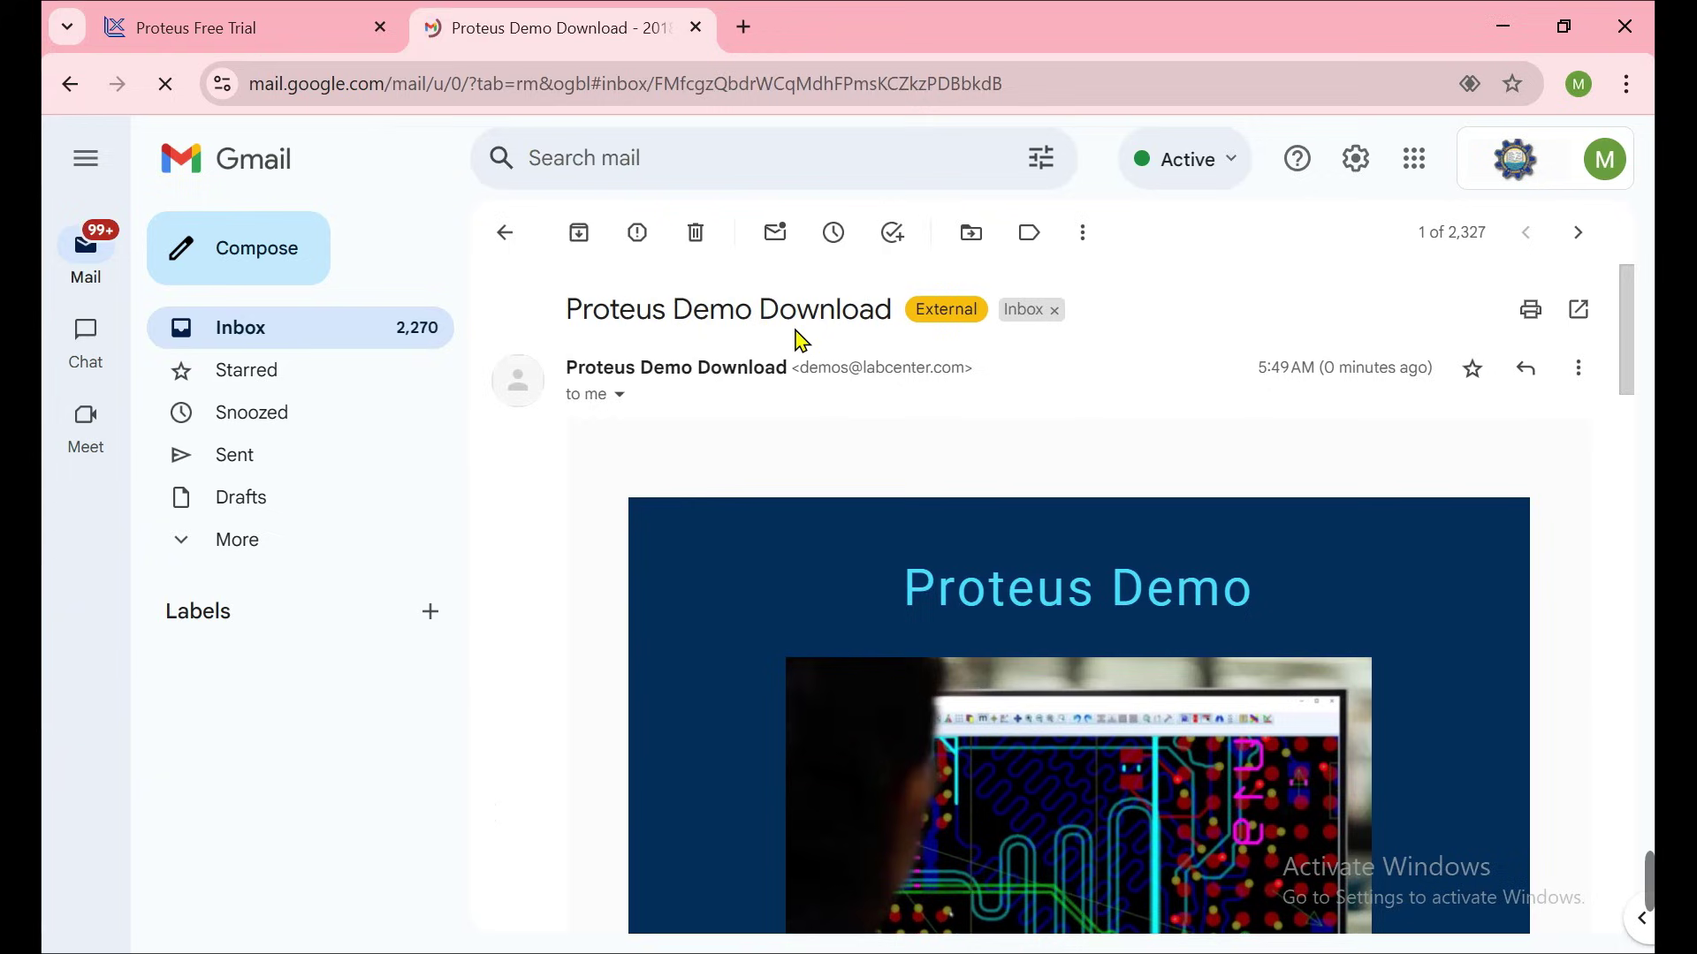
# Download prodemo-new.exe using the Download Now button in the Proteus Demo Download email.
pyautogui.scroll(-5, 1153, 481)
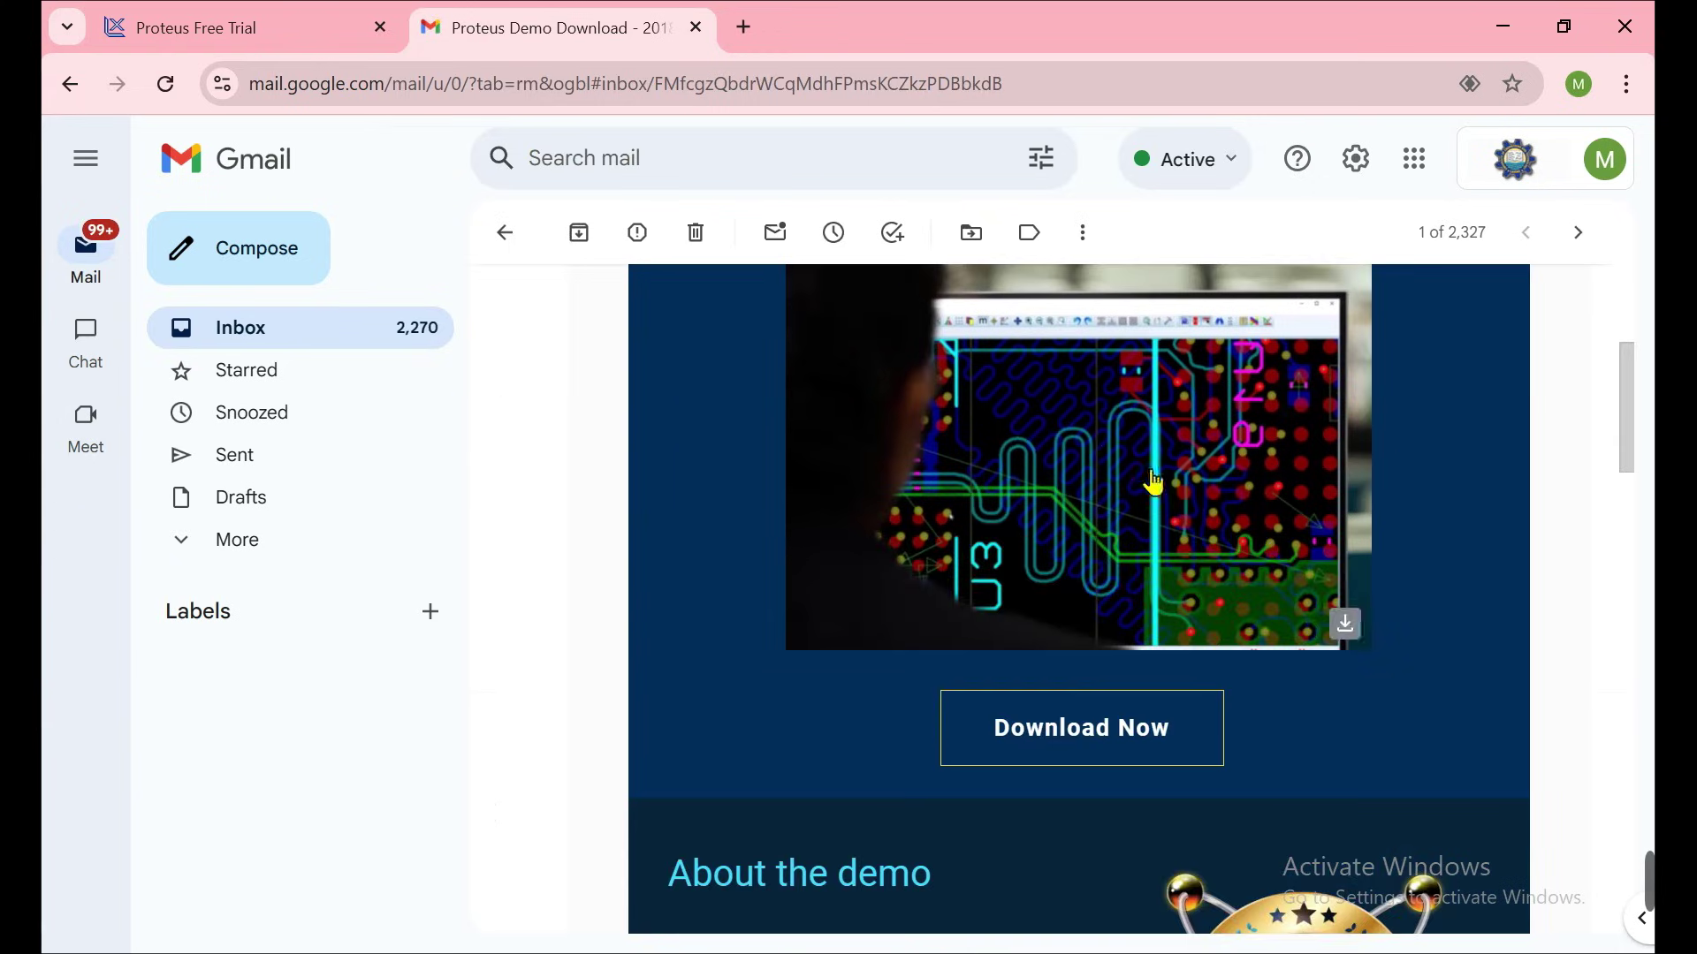
pyautogui.scroll(-4, 1153, 482)
pyautogui.scroll(2, 1128, 447)
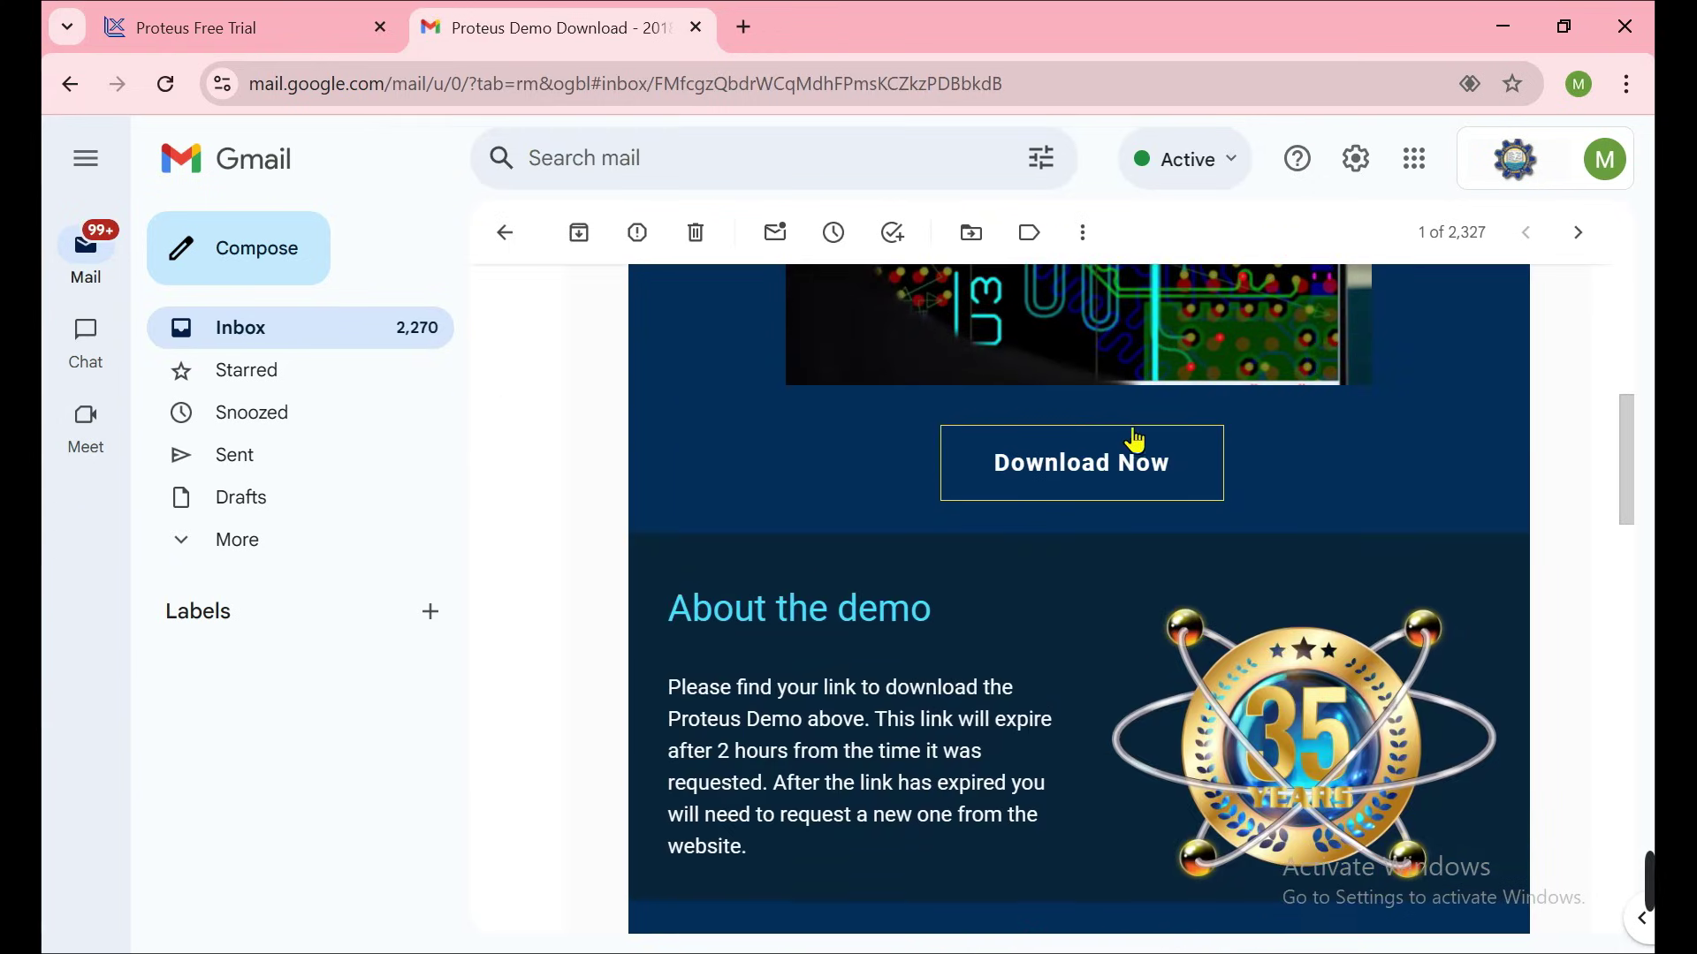
pyautogui.click(1095, 478)
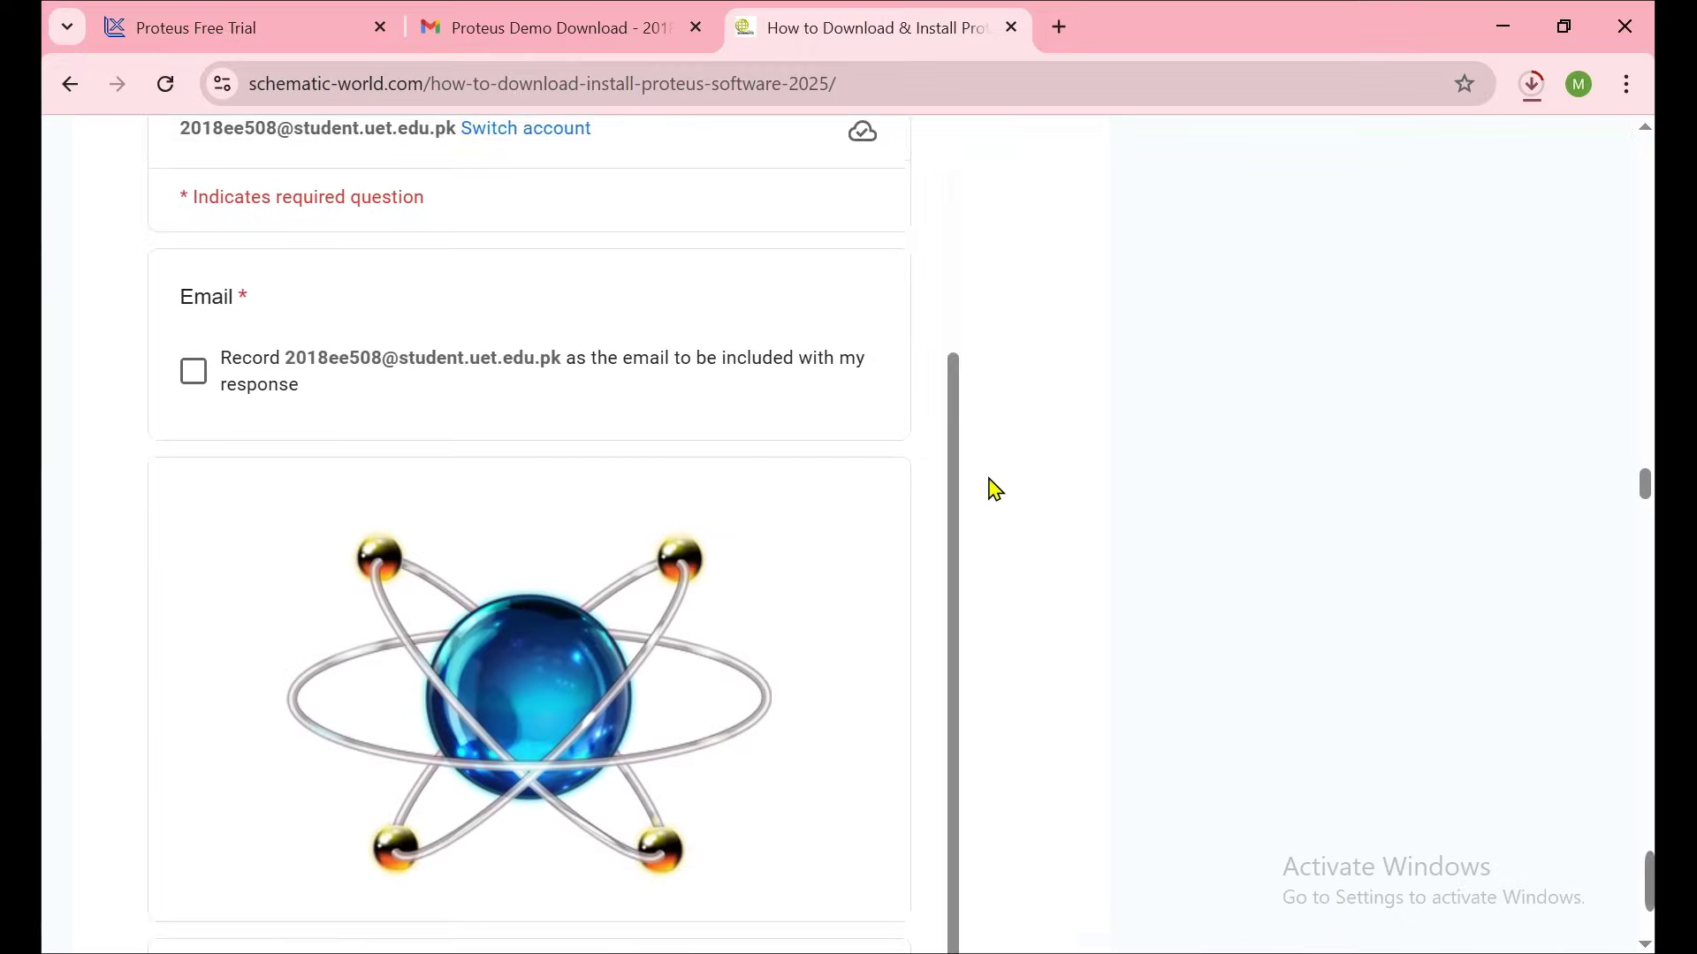
# Scroll through the schematic-world article's Step 2 custom-form trial instructions.
pyautogui.scroll(1, 988, 485)
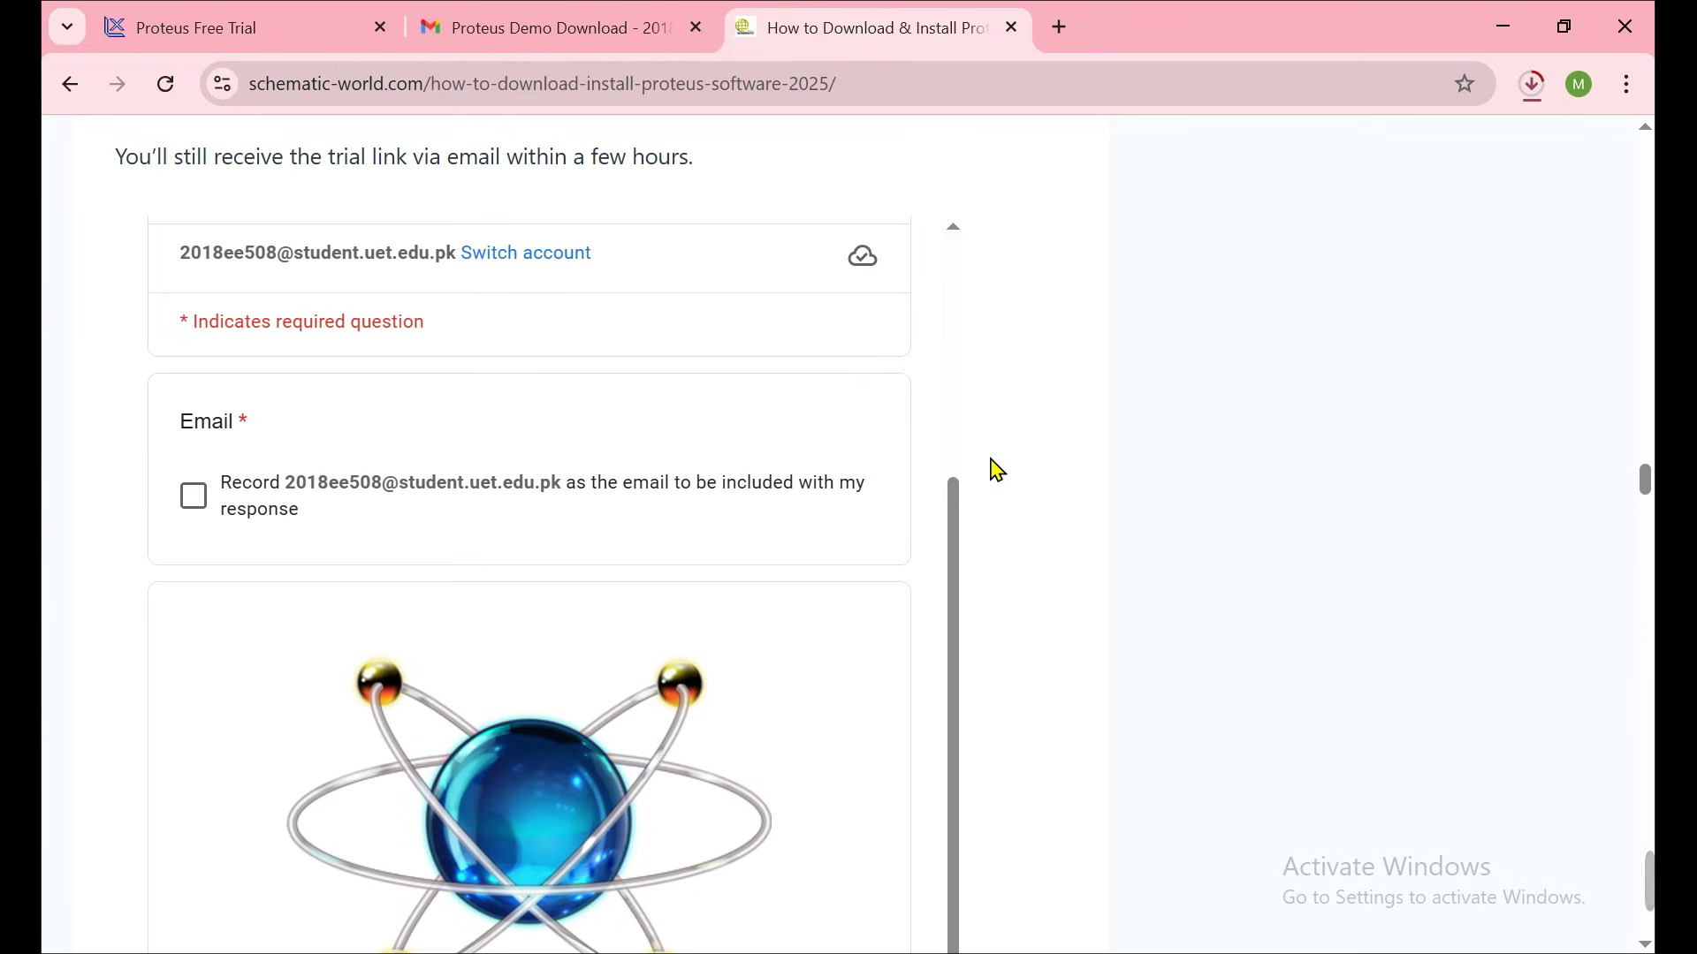
pyautogui.scroll(1, 1002, 463)
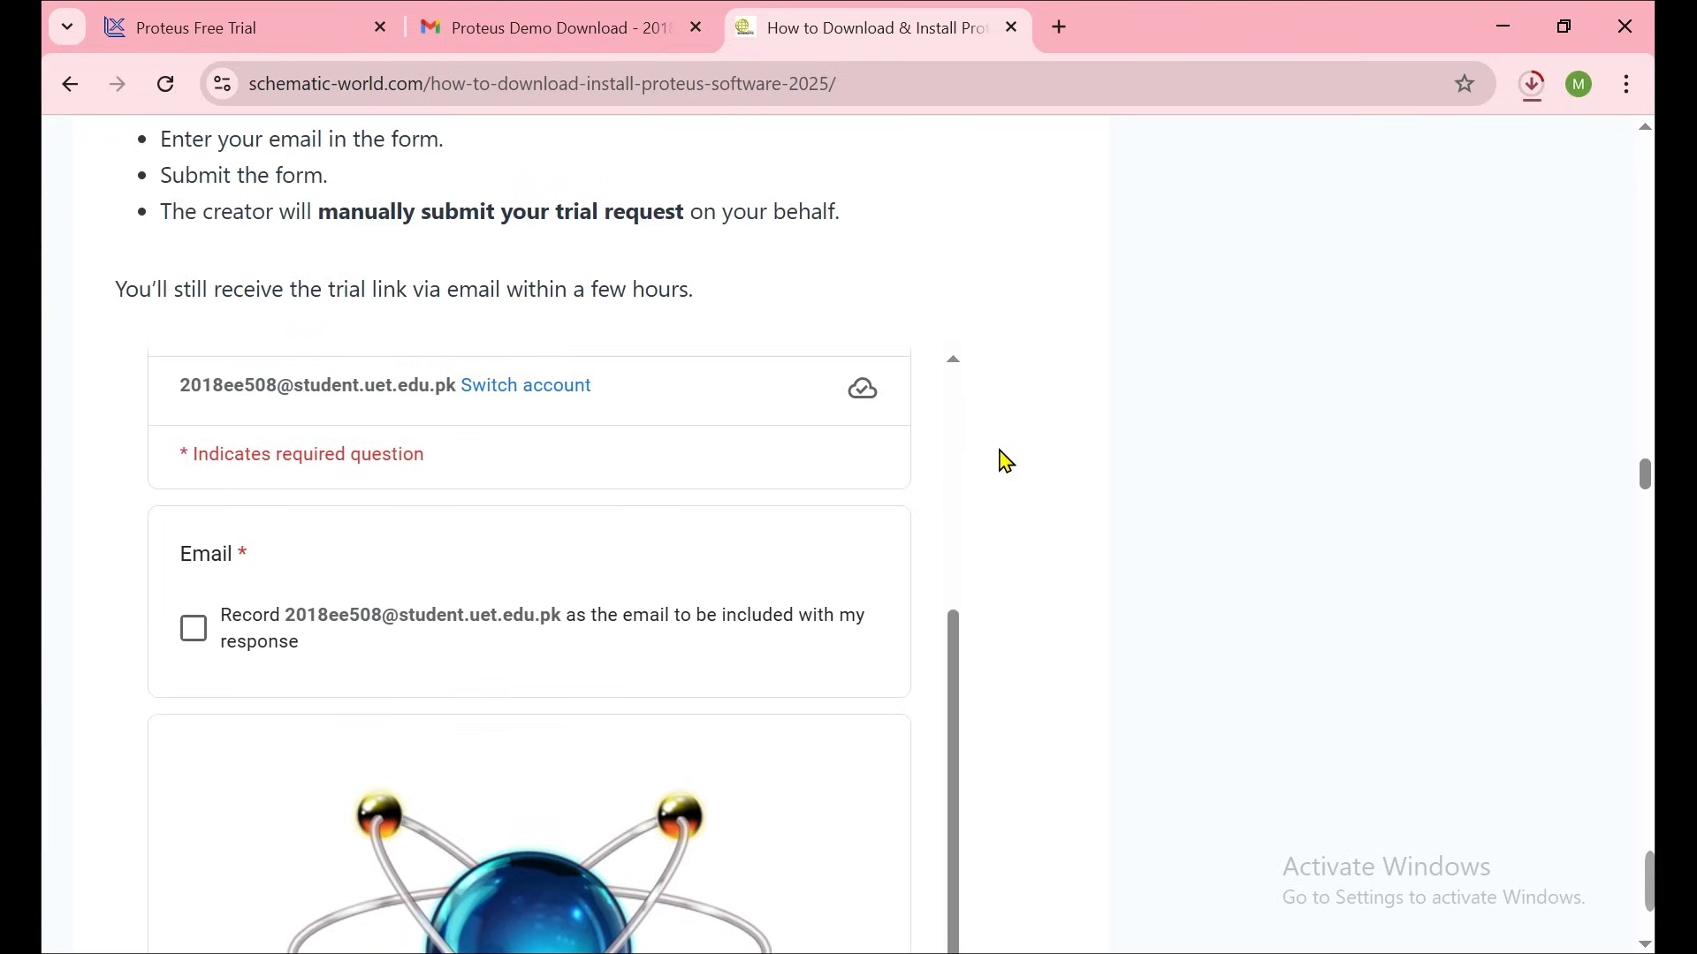
pyautogui.scroll(-2, 1005, 459)
pyautogui.scroll(2, 1005, 459)
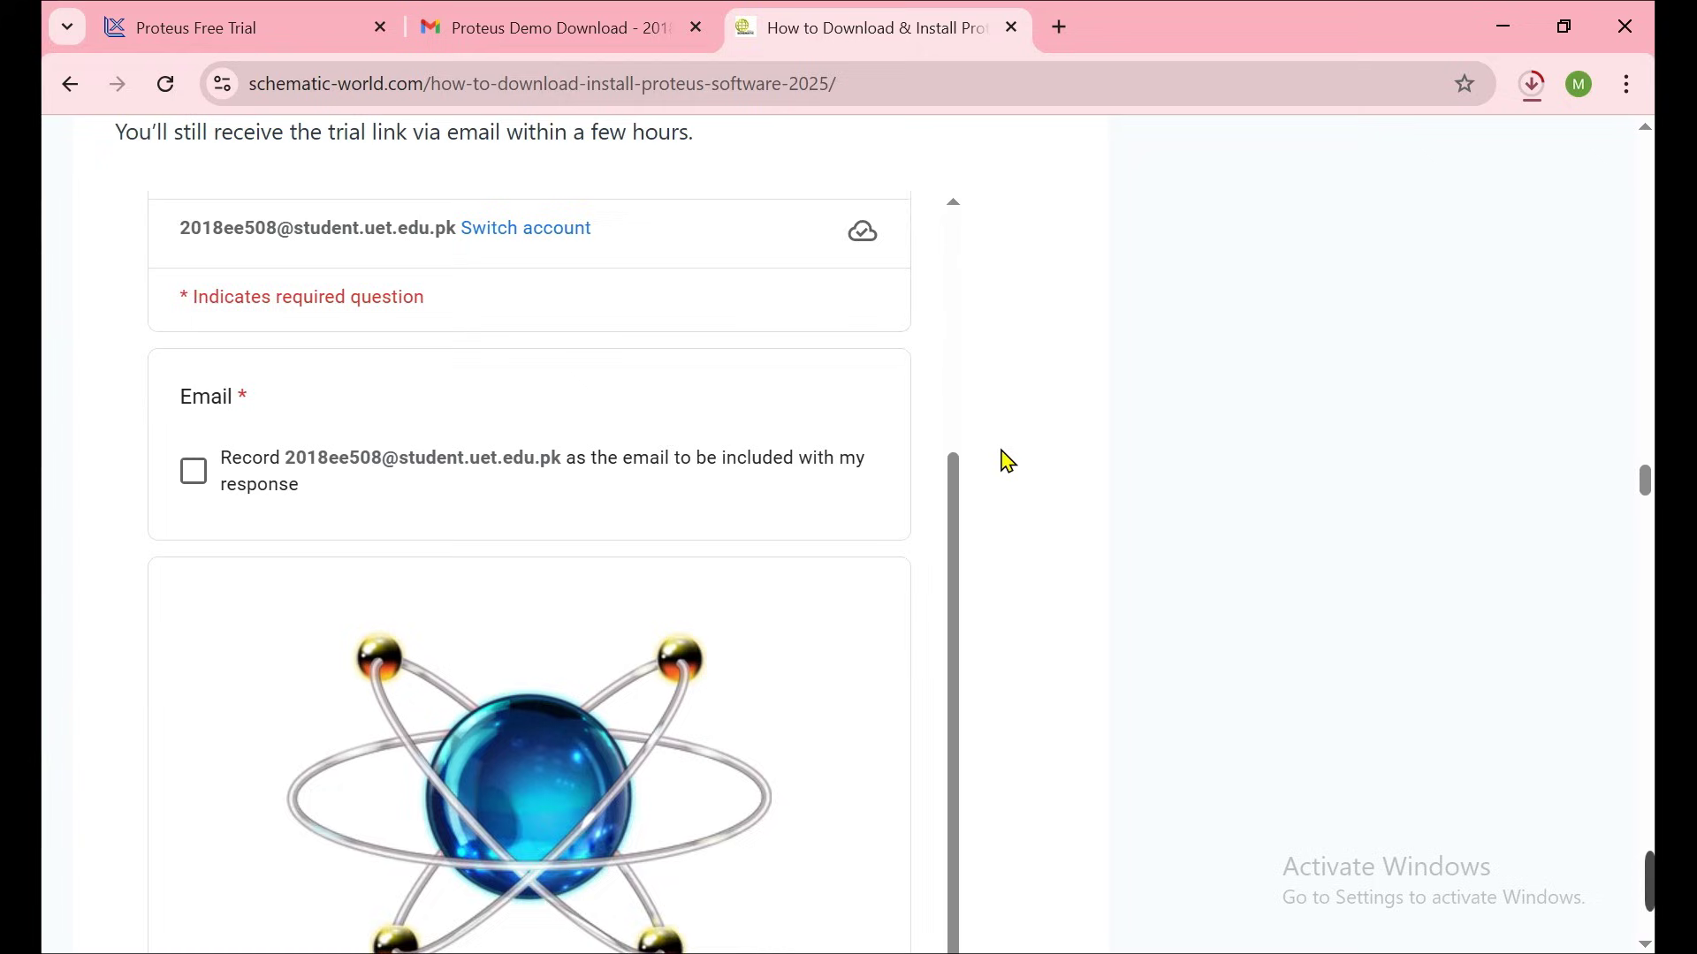
pyautogui.scroll(2, 1009, 461)
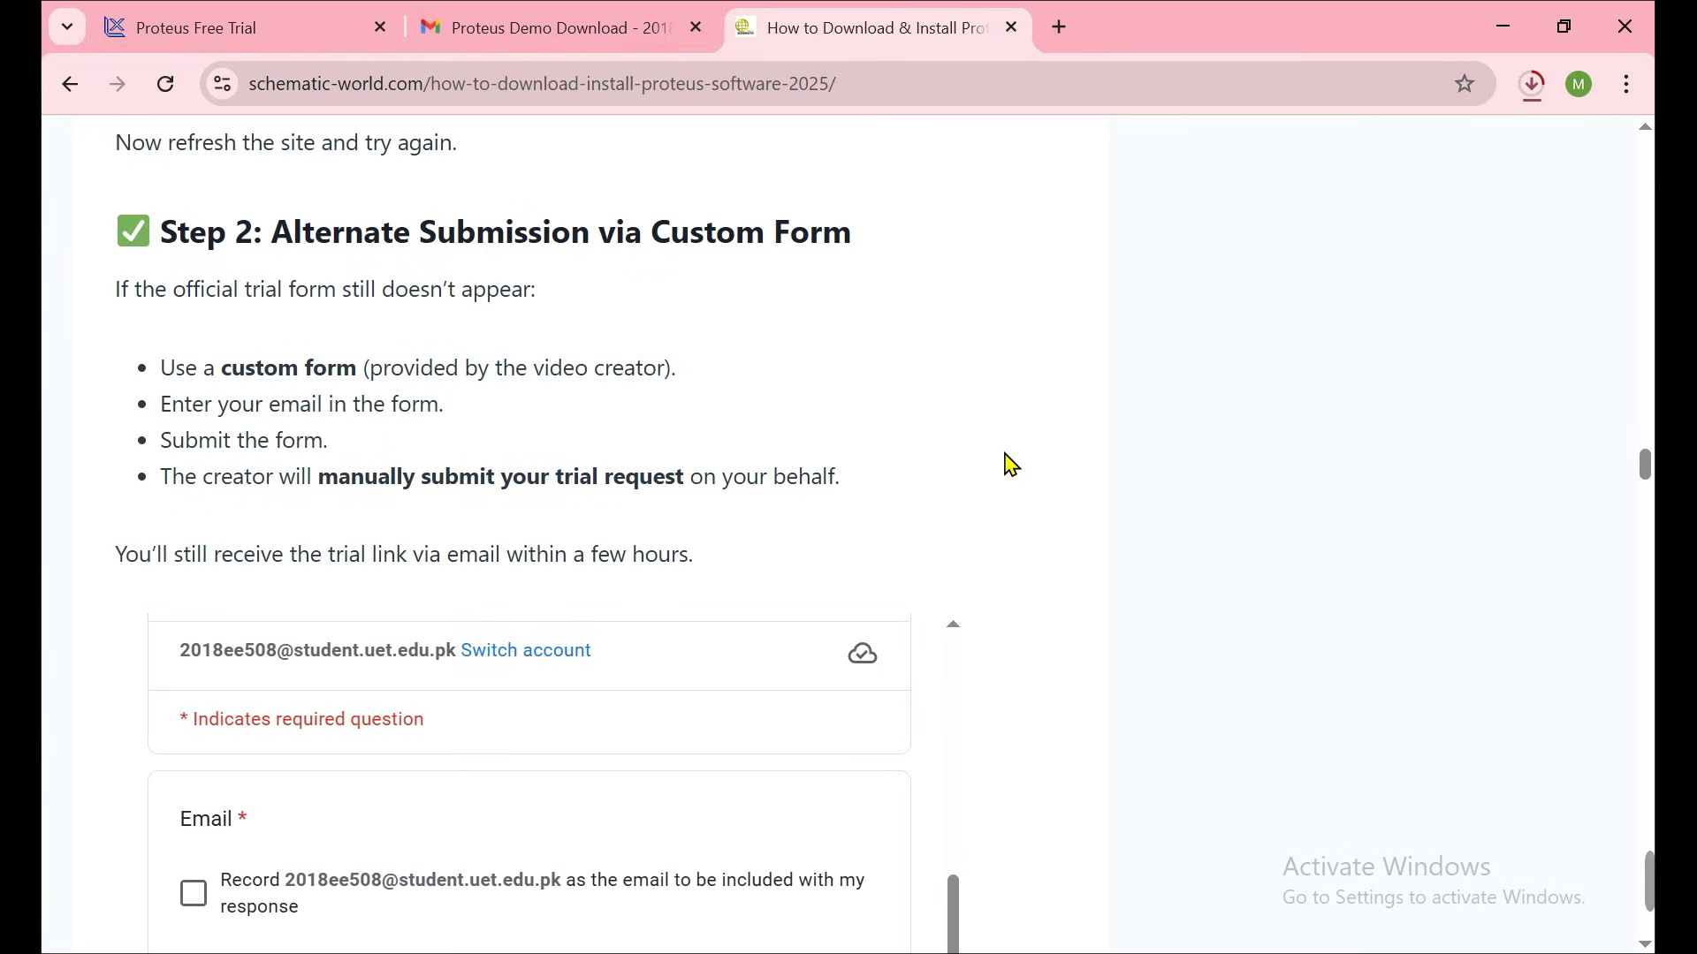
pyautogui.scroll(-6, 1016, 464)
pyautogui.scroll(-7, 1028, 464)
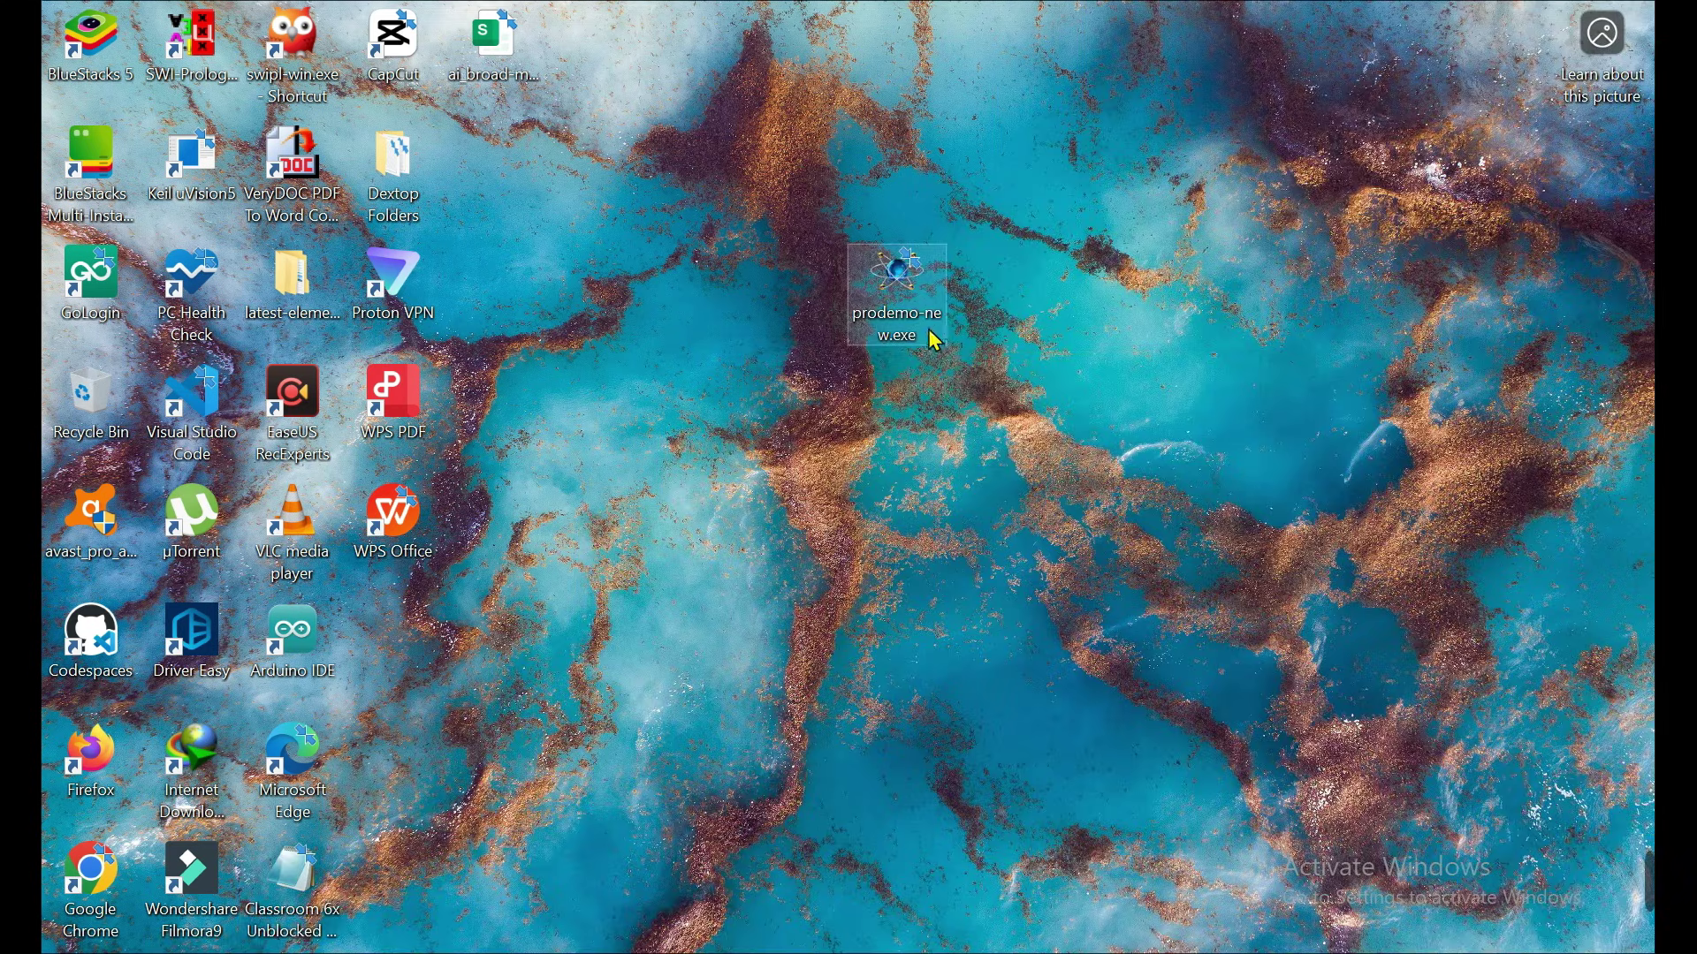
# Run prodemo-new.exe as administrator and allow it past the security warning.
pyautogui.moveTo(916, 301)
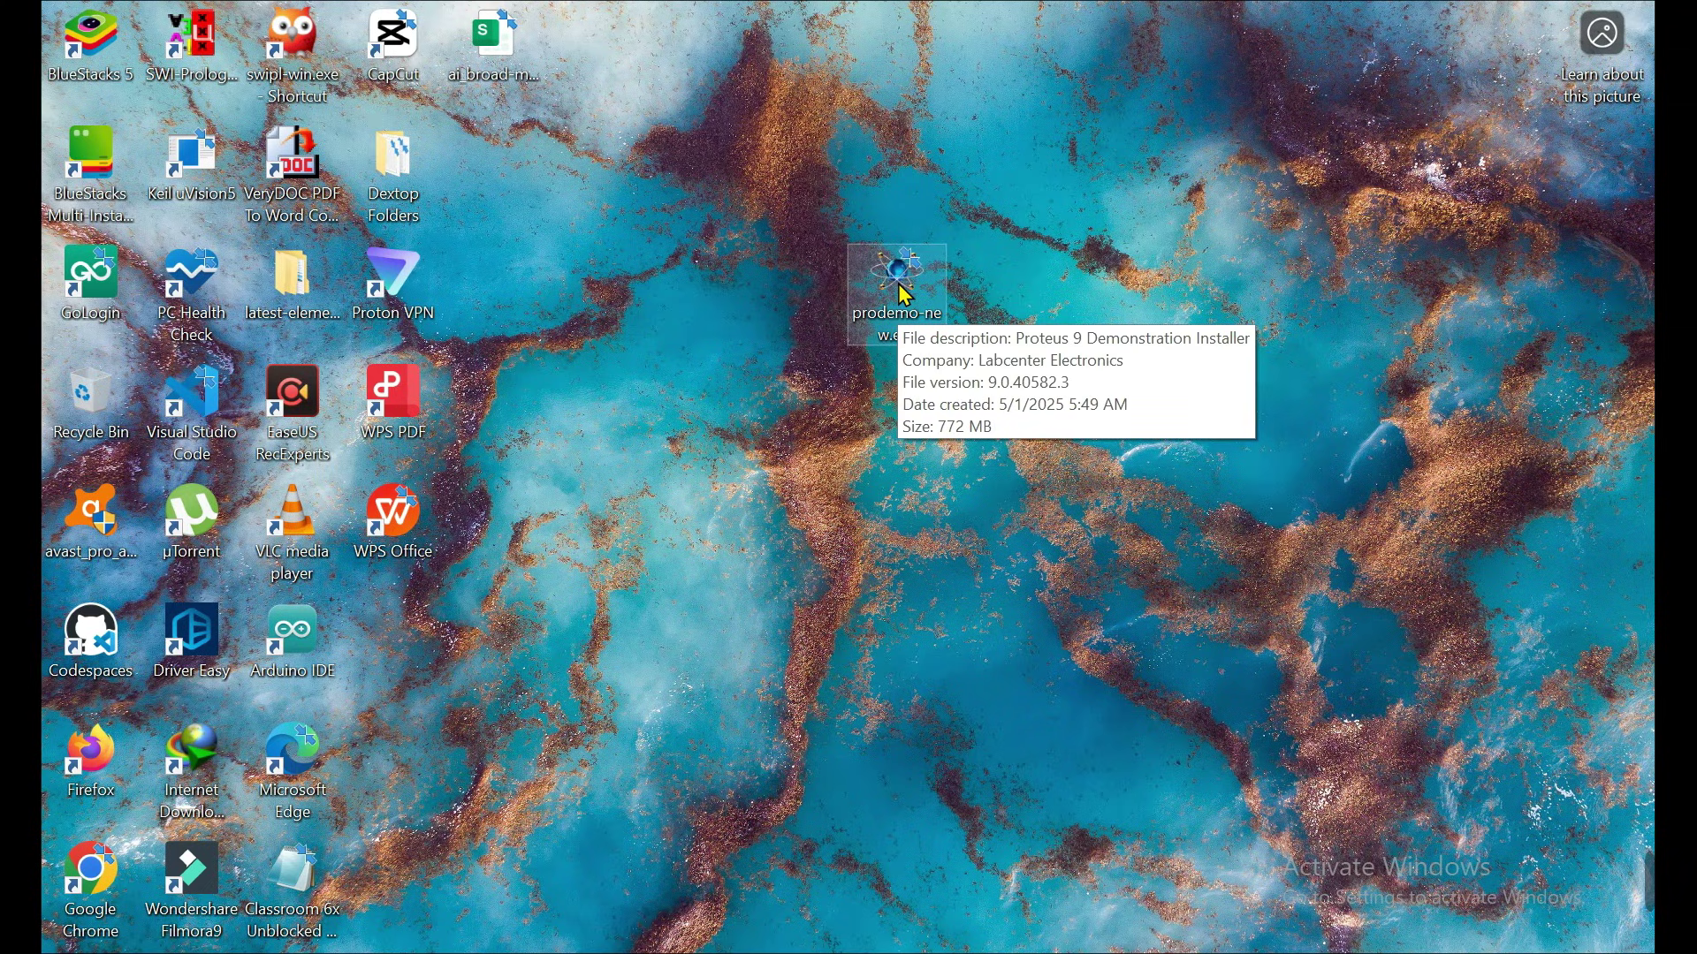
pyautogui.rightClick(899, 265)
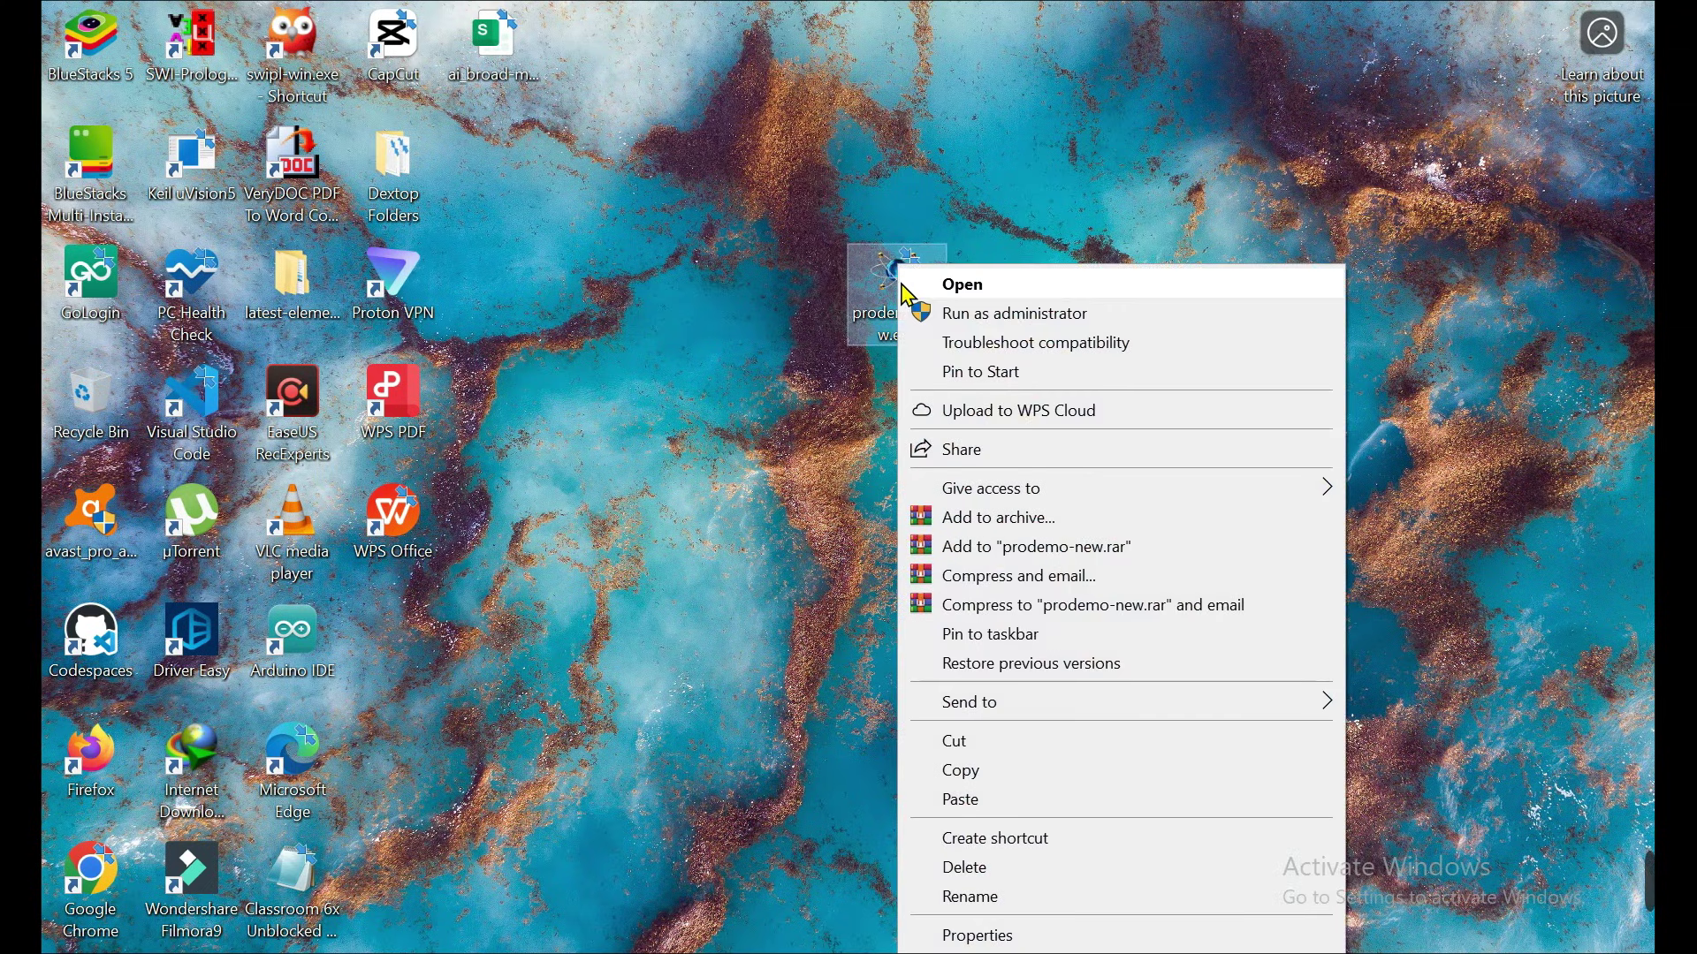
pyautogui.click(986, 314)
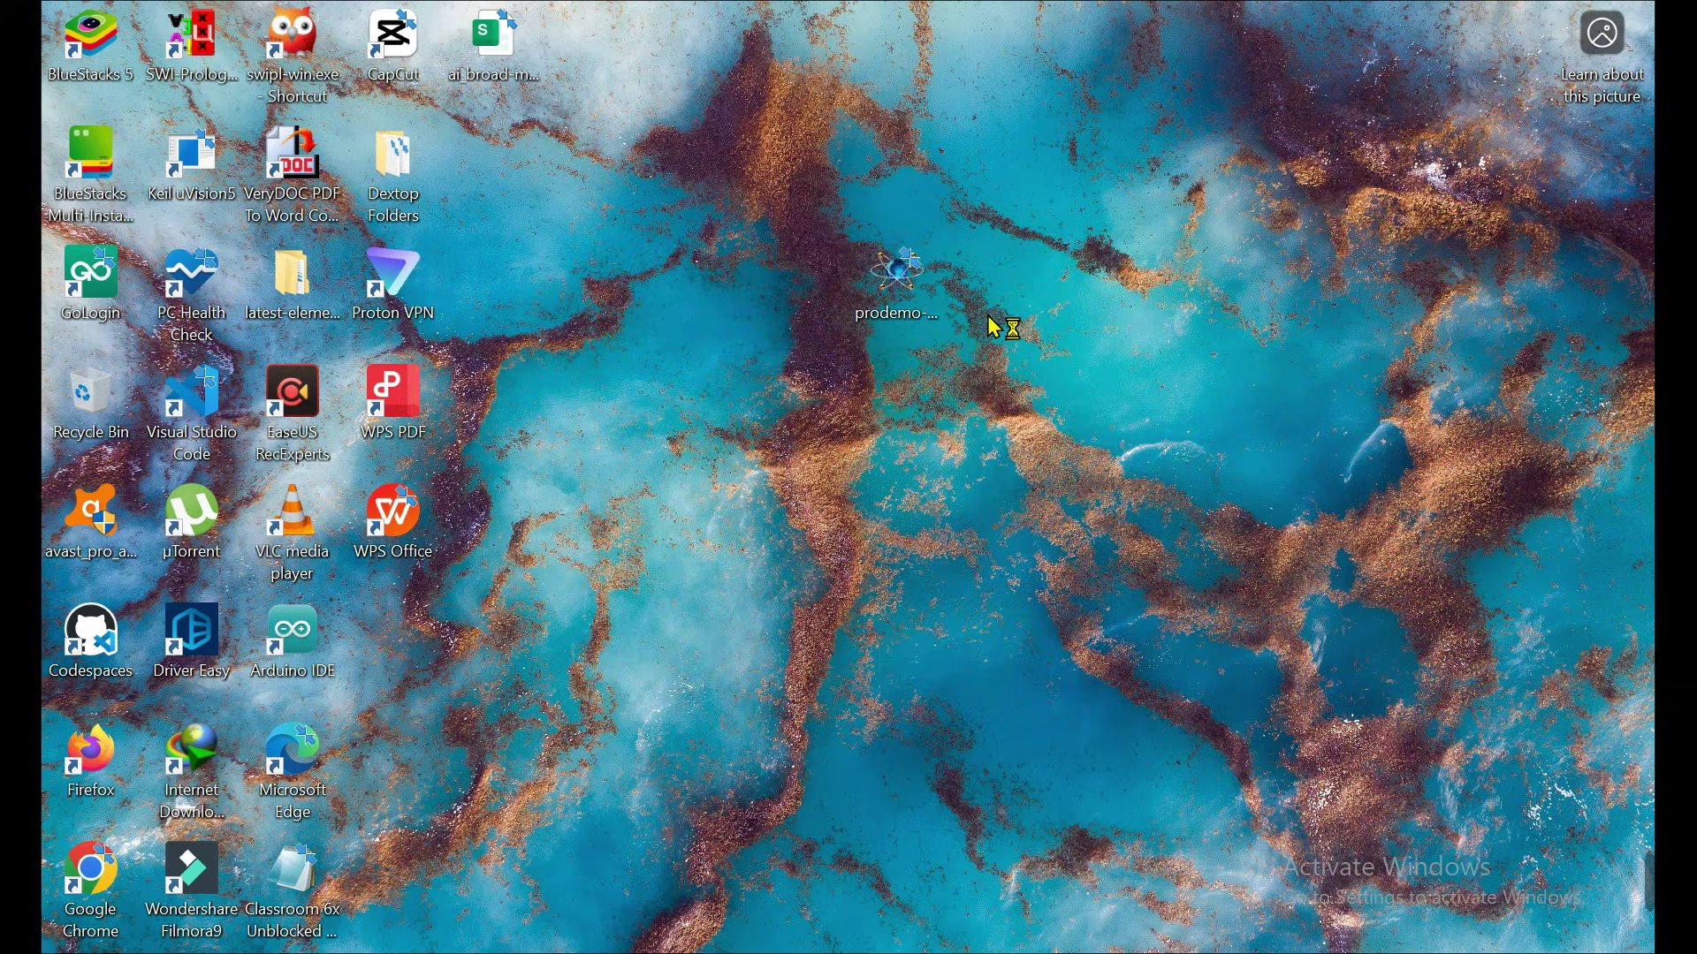
pyautogui.click(938, 527)
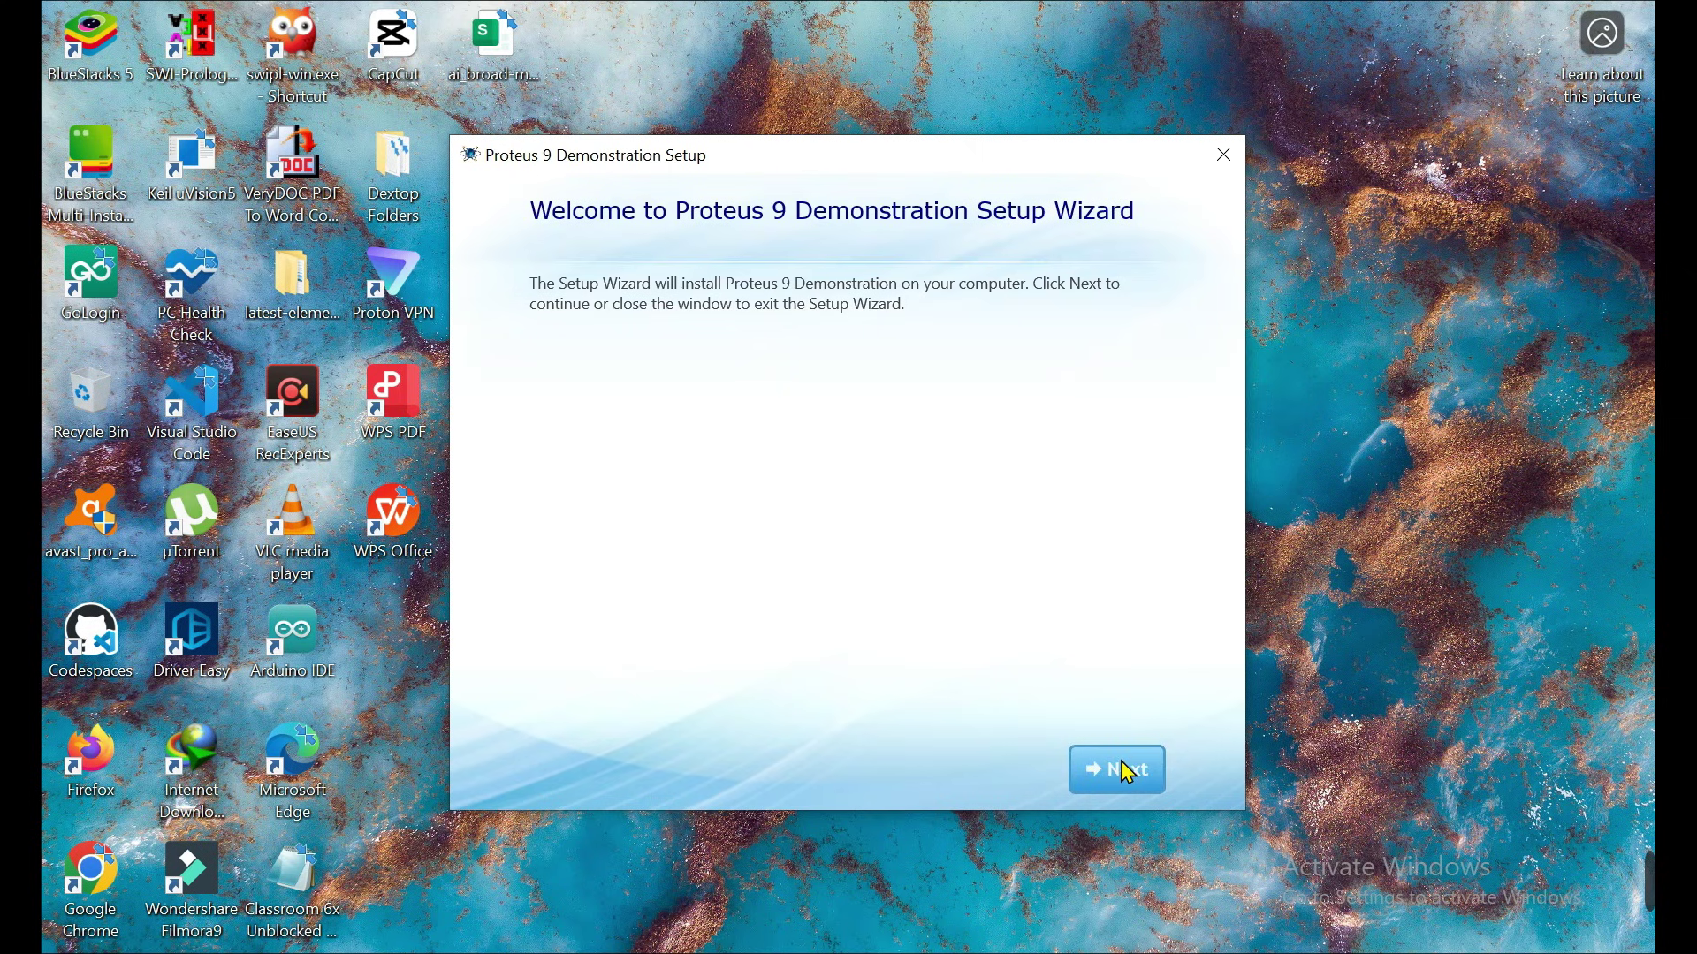
# Accept the Labcenter licence agreement and choose the 'Only for me' installation type.
pyautogui.click(1129, 774)
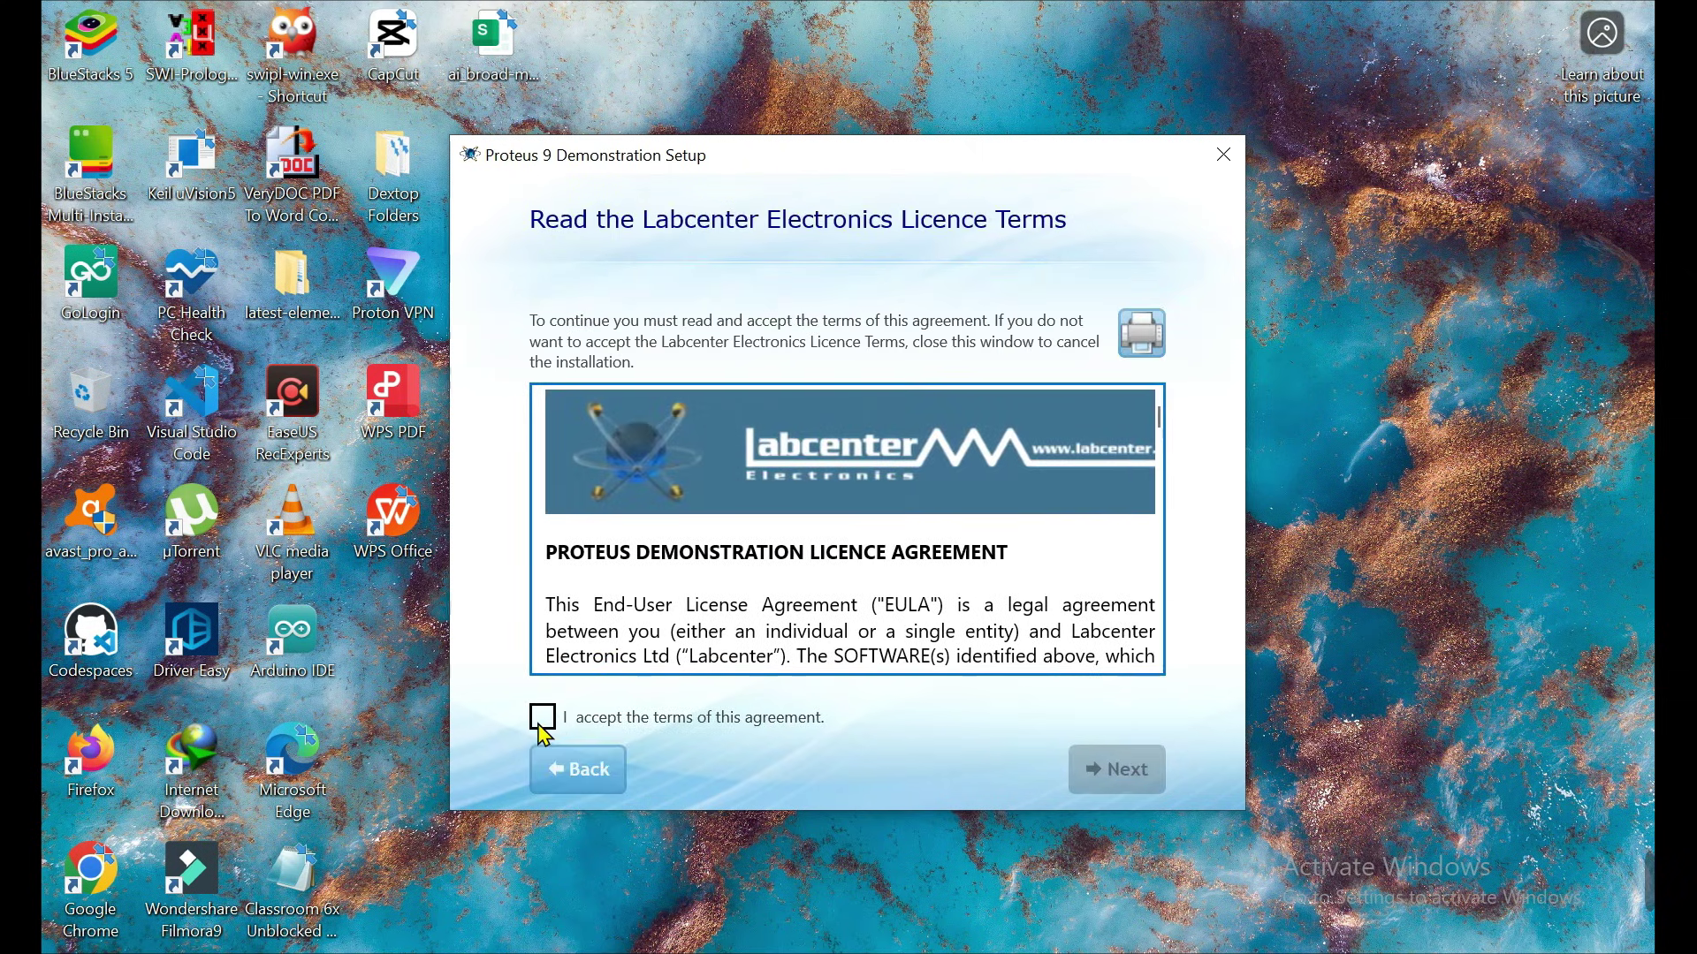
pyautogui.click(542, 727)
pyautogui.scroll(-3, 972, 574)
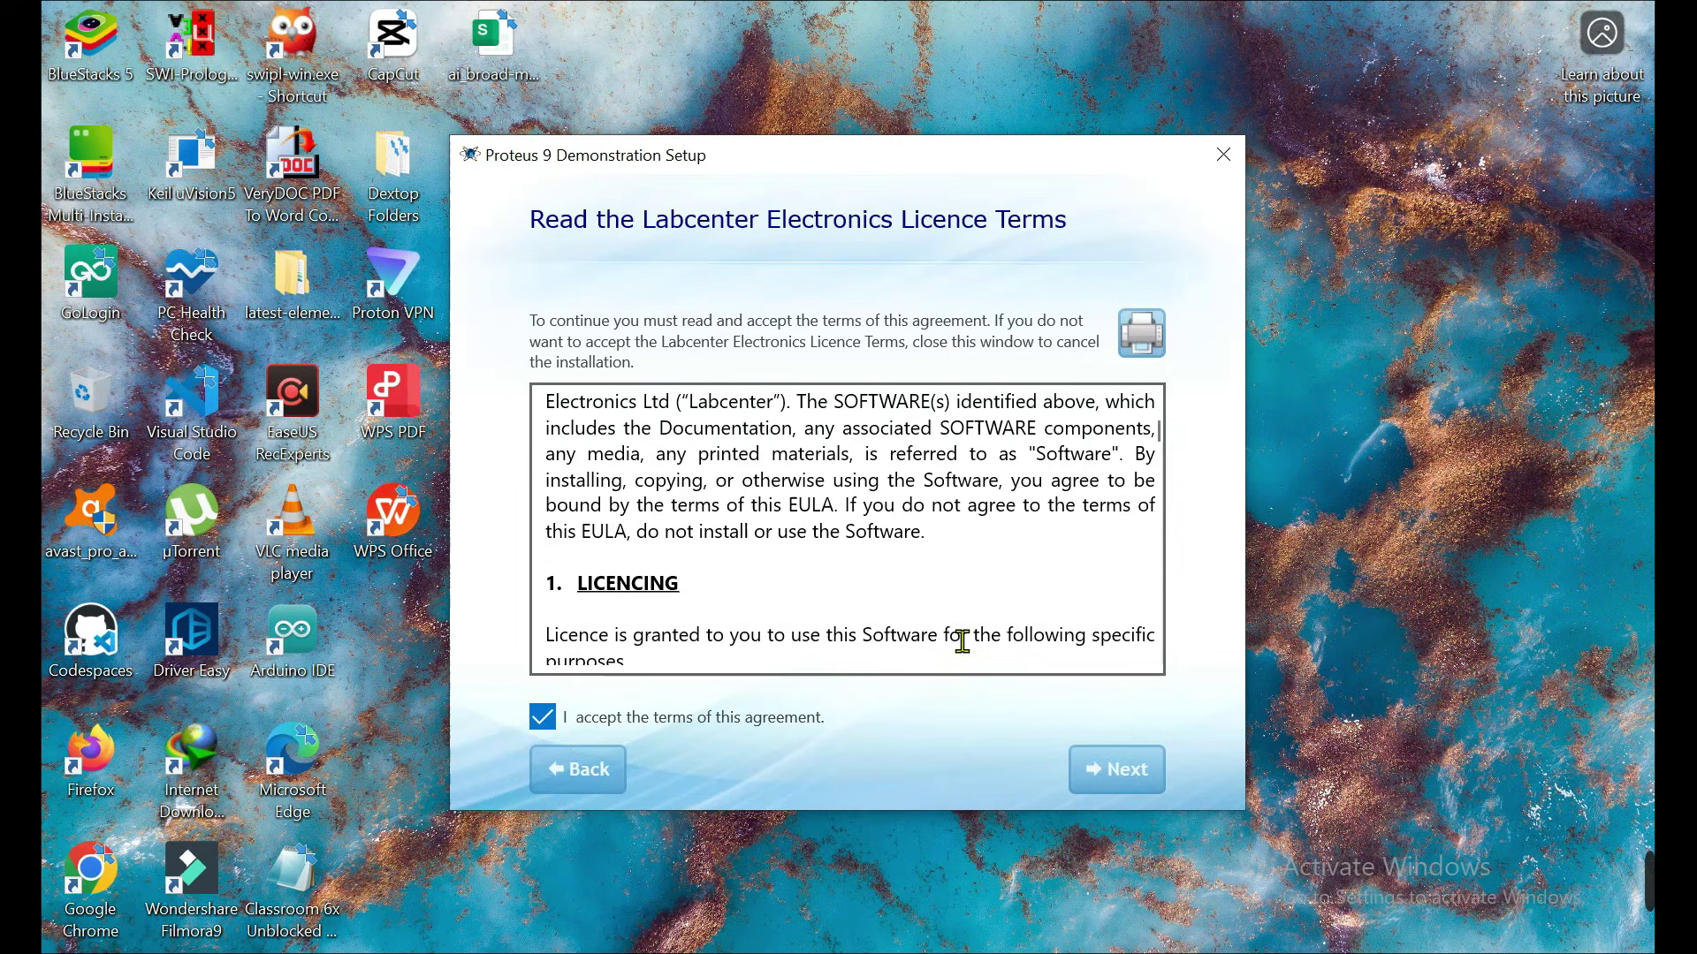
pyautogui.scroll(-15, 963, 642)
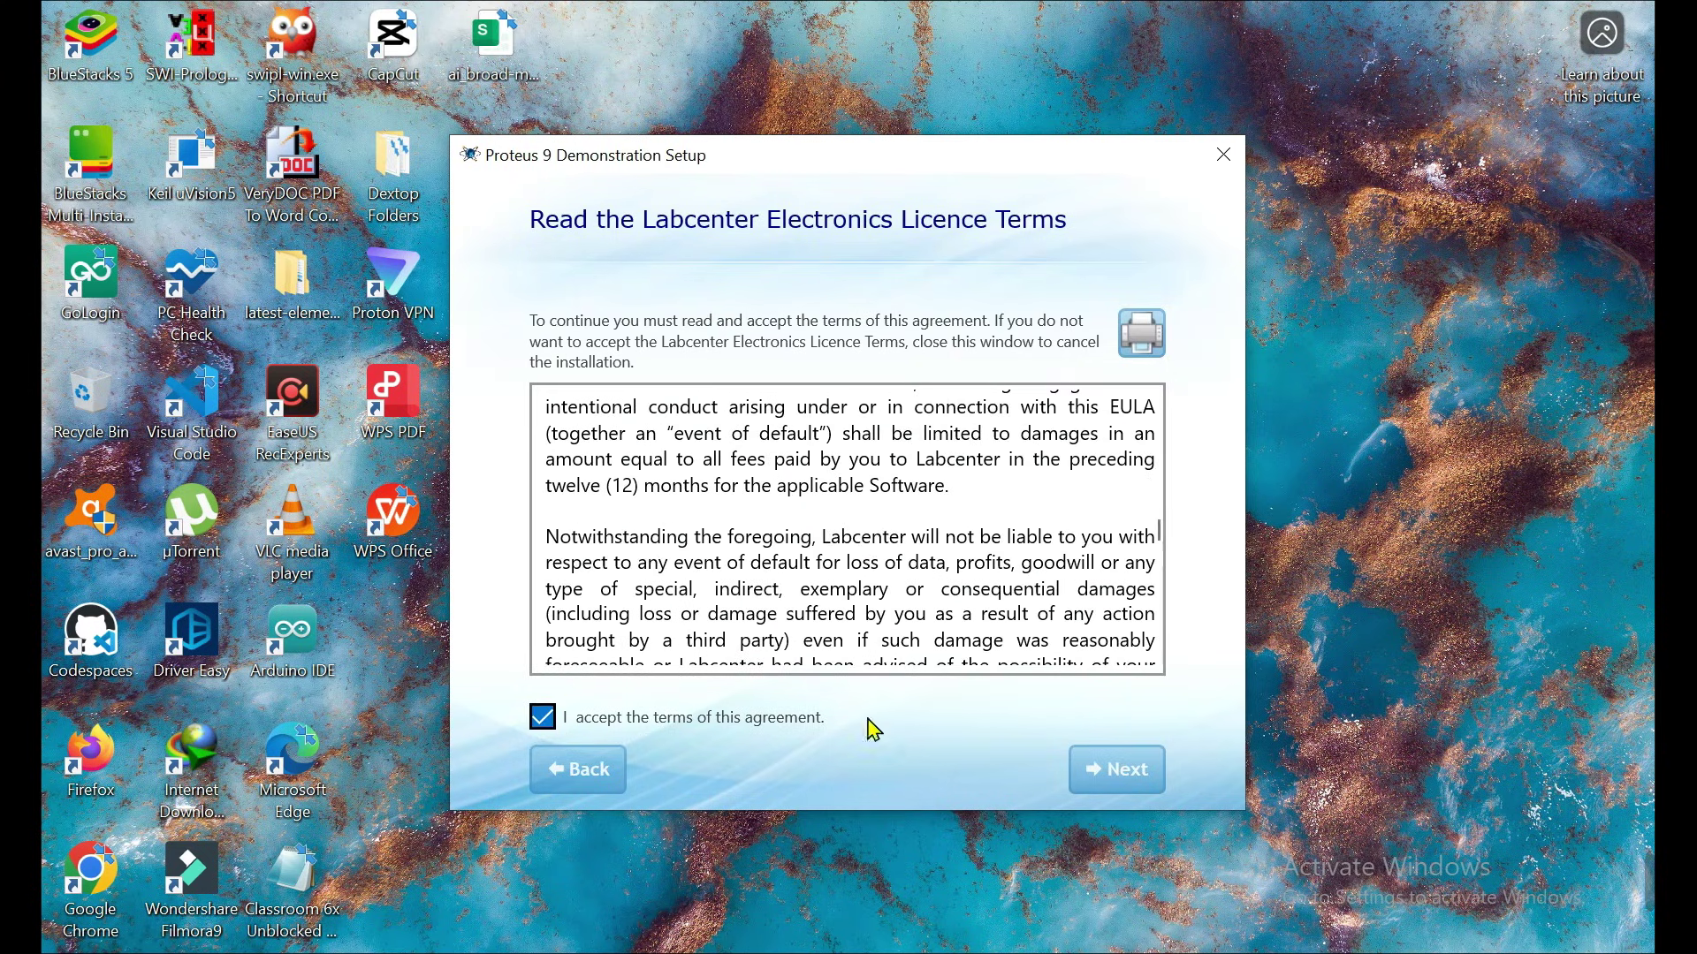
pyautogui.click(1101, 777)
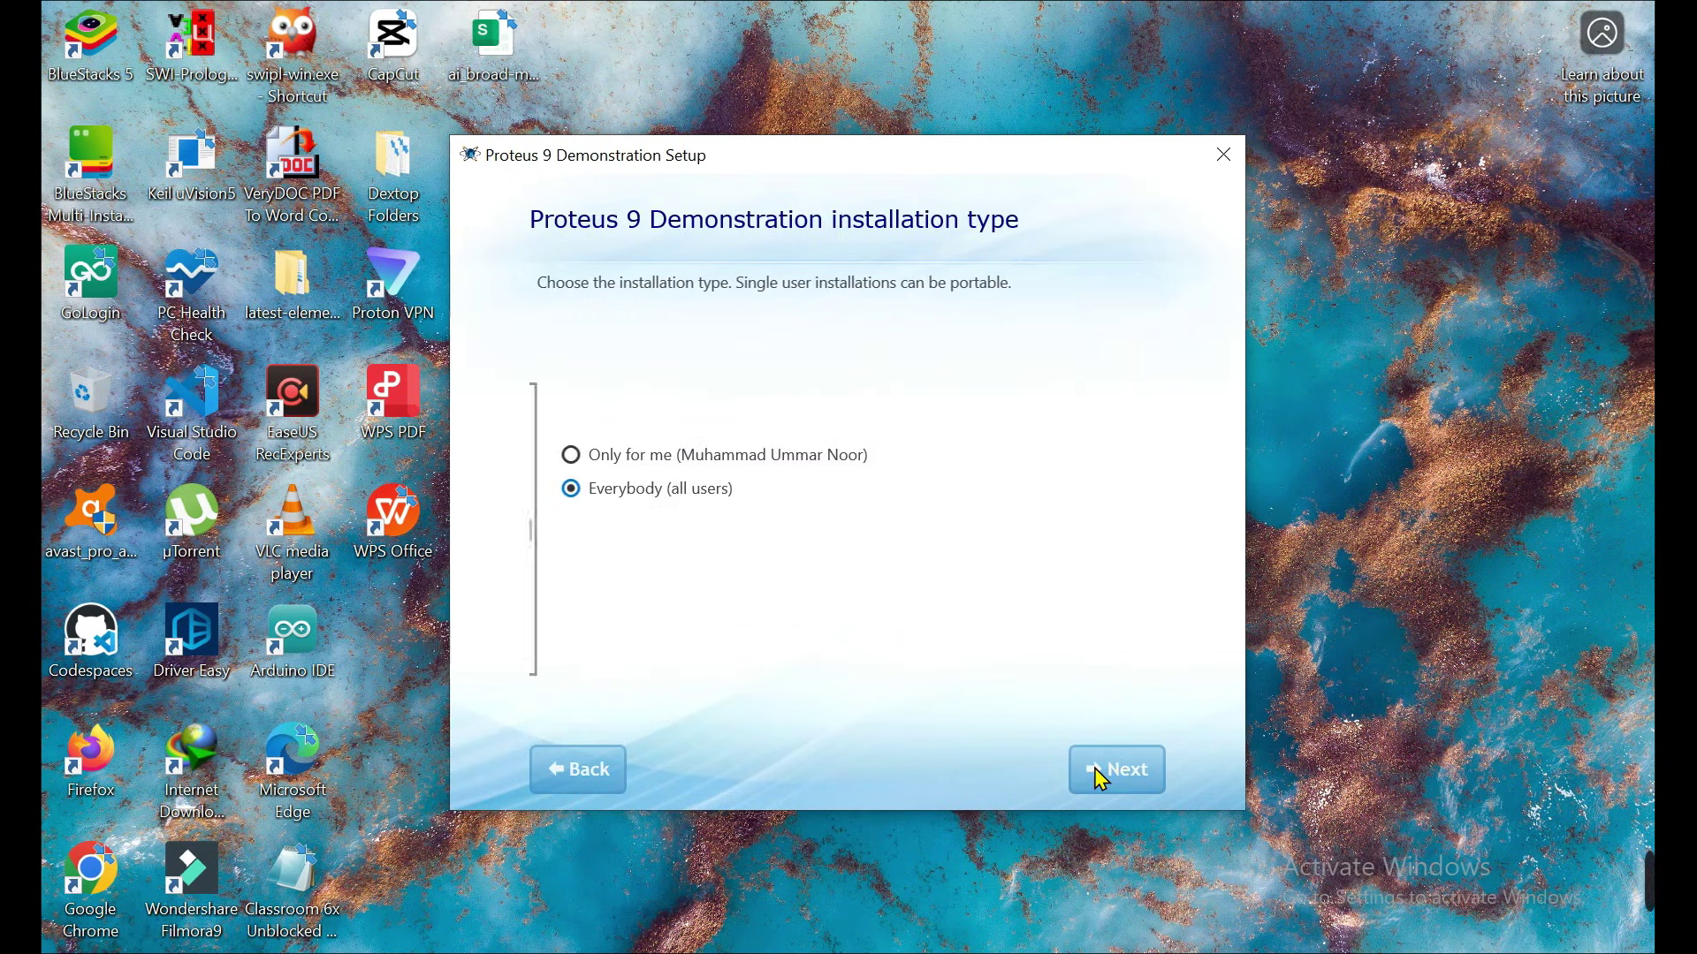
pyautogui.click(597, 460)
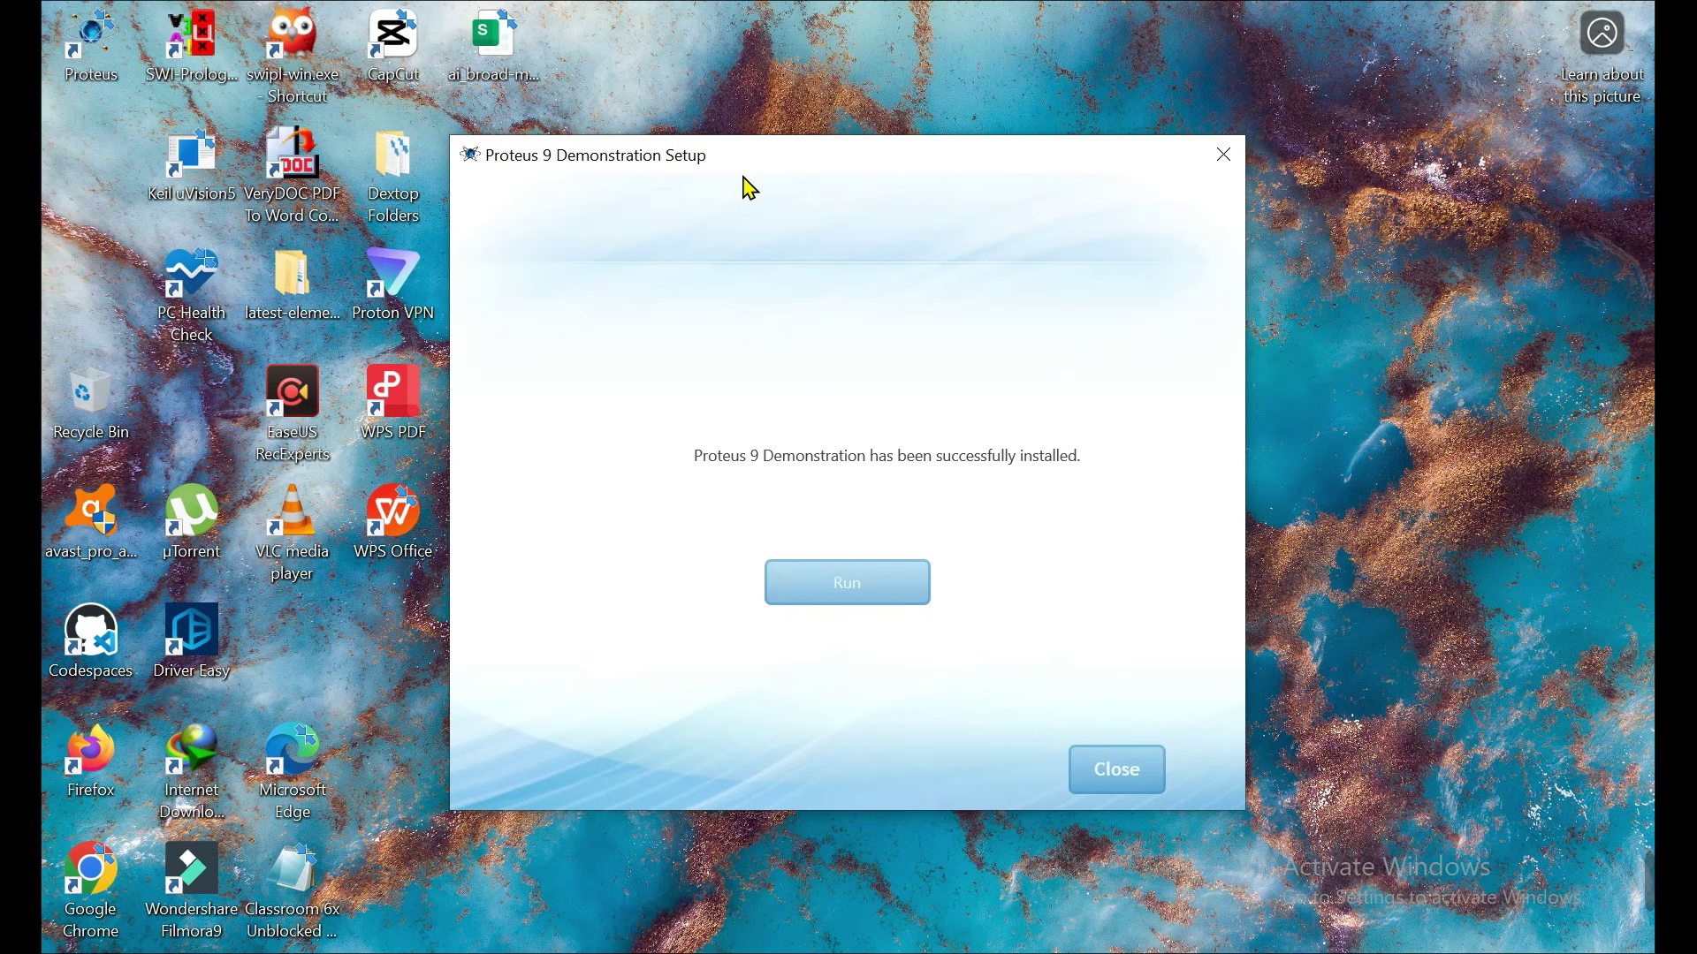
# Launch Proteus 9 Demonstration from the setup wizard's completion page.
pyautogui.click(835, 587)
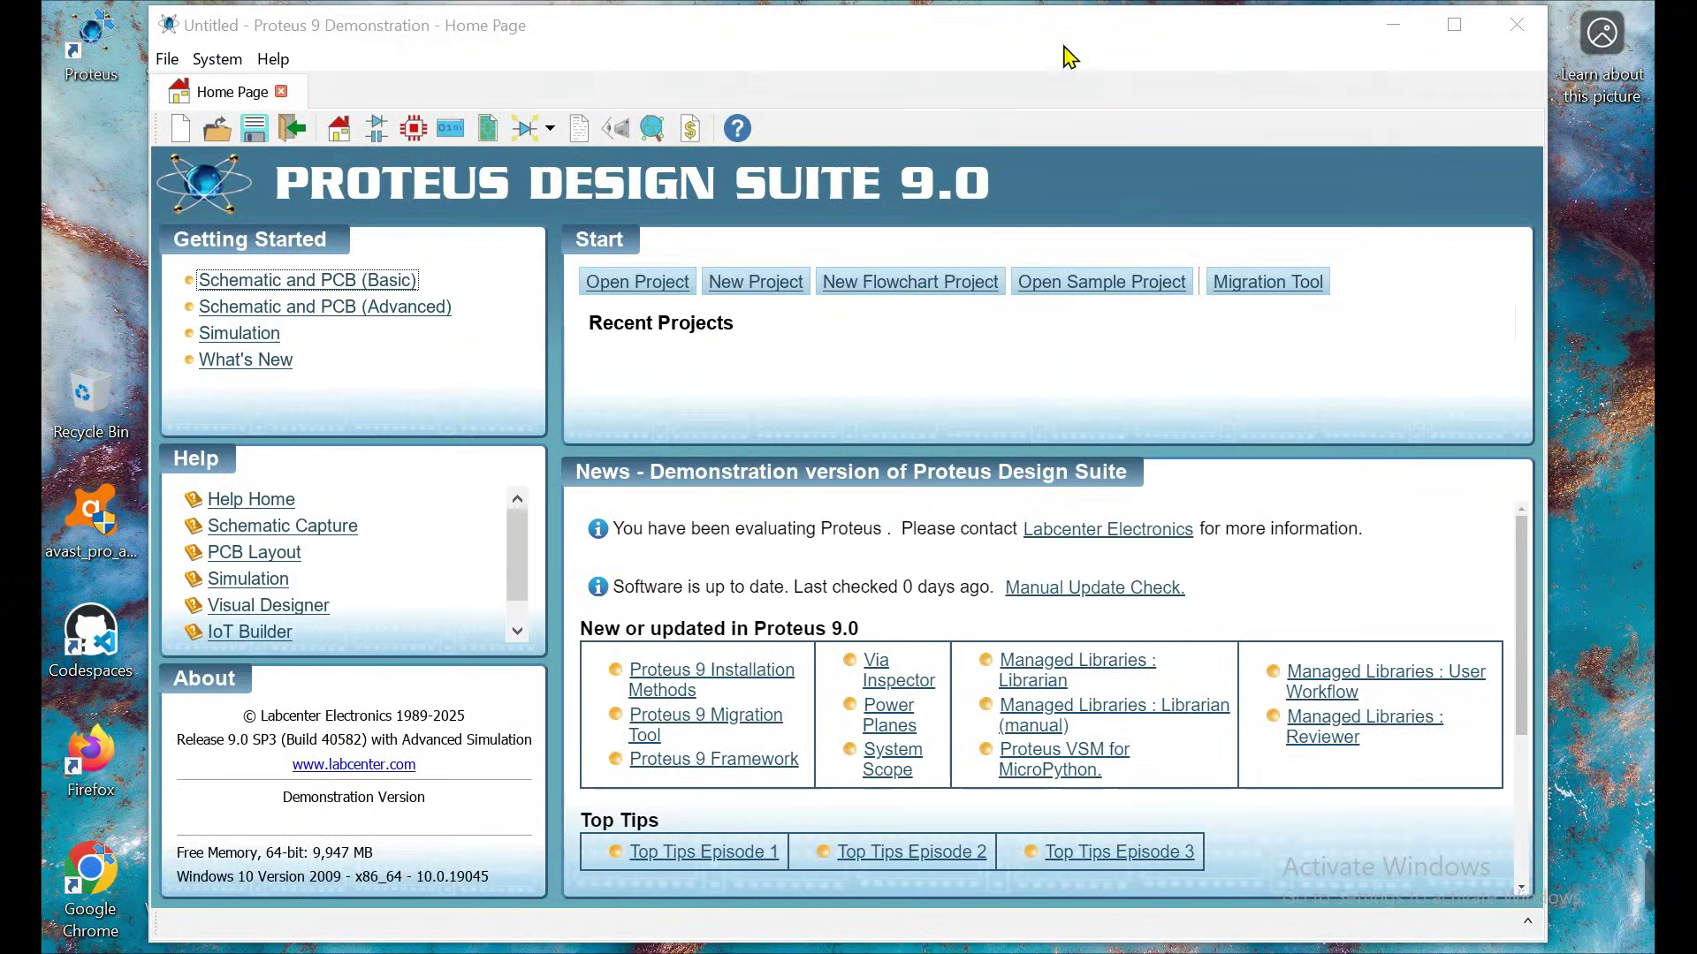
# Maximize the Proteus 9 Demonstration window to fill the screen.
pyautogui.doubleClick(954, 26)
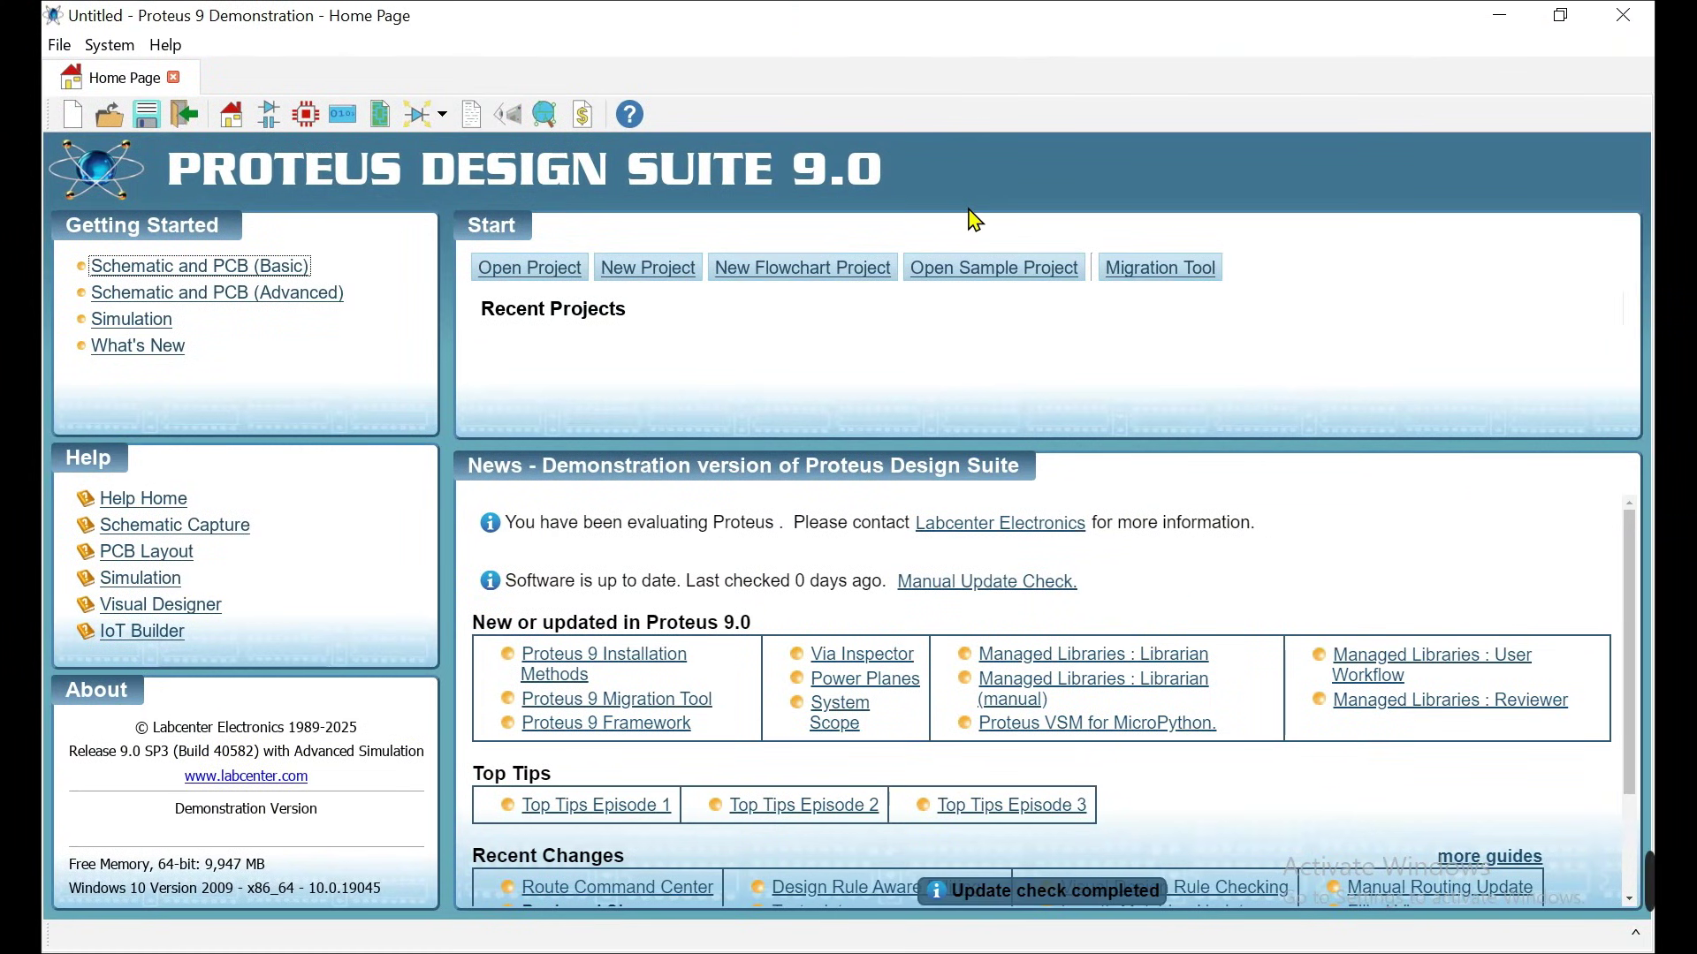